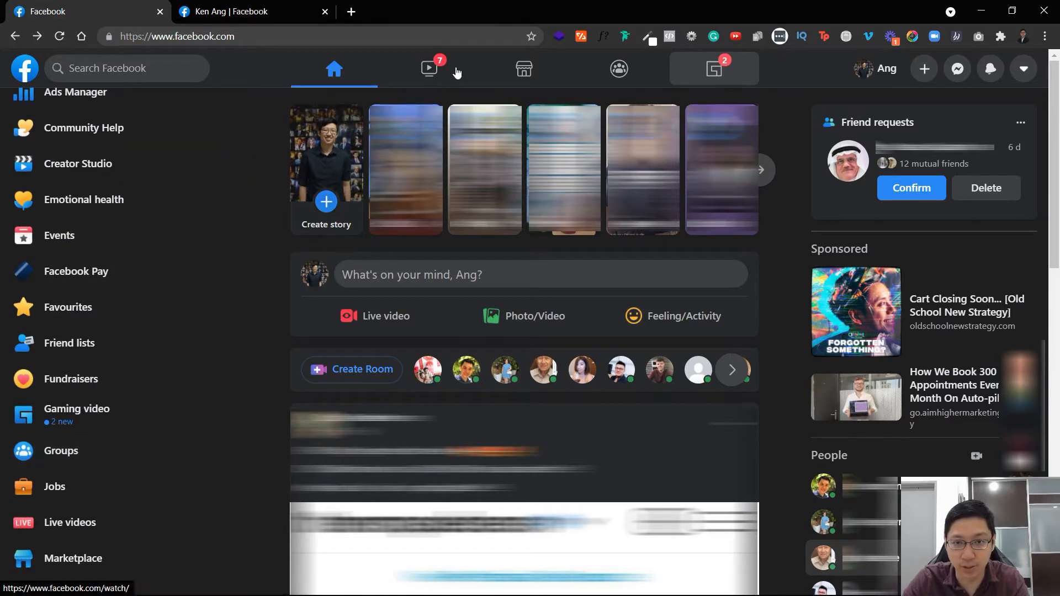
left_click(627, 81)
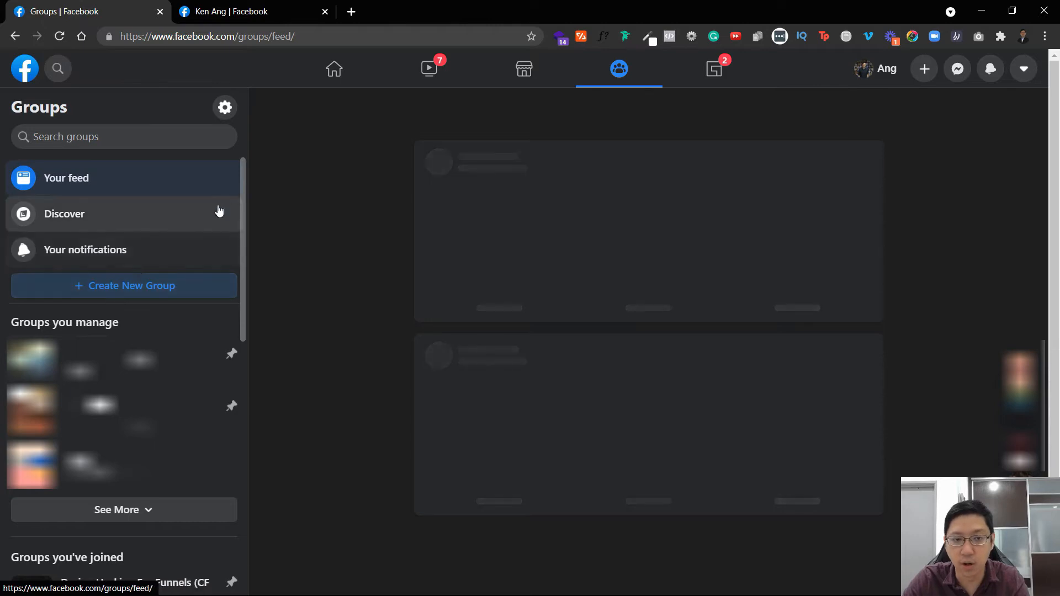
left_click(116, 295)
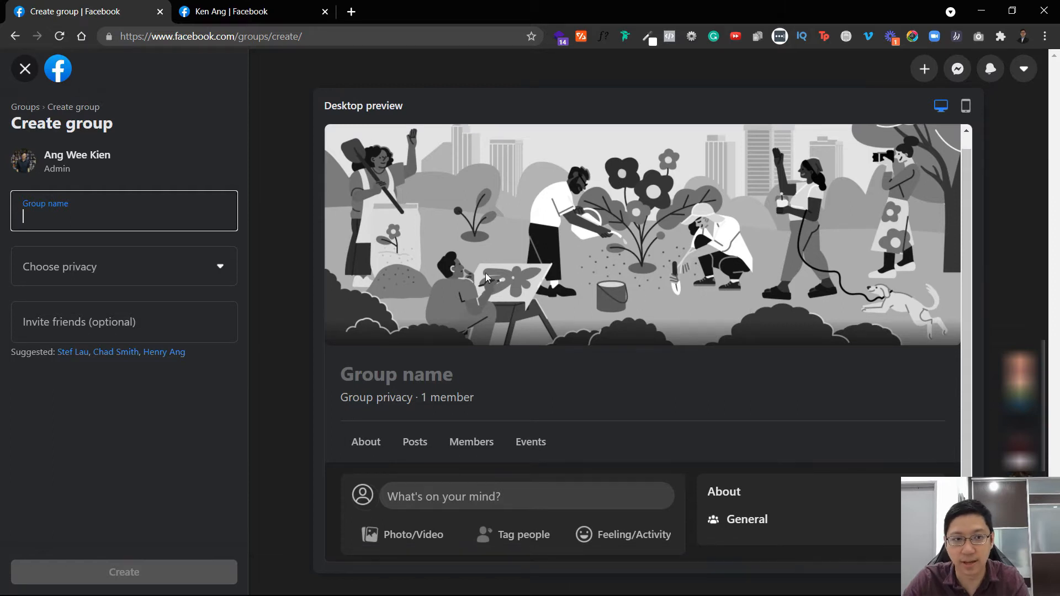
left_click(20, 82)
- Switch to the business Page and enable the Groups tab in its templates and tabs settings
left_click(250, 16)
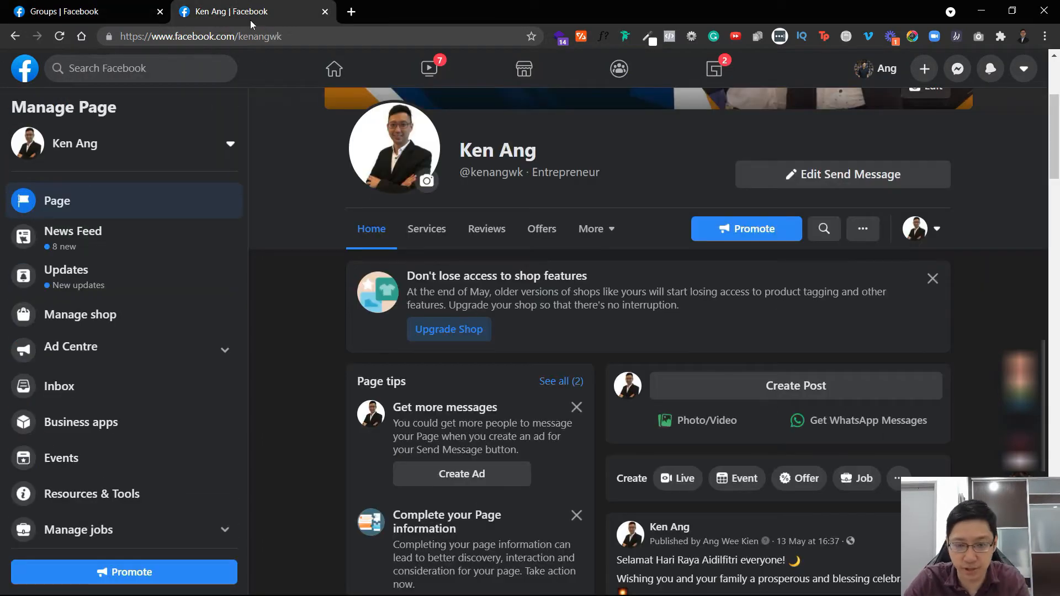
scroll(95, 354, "down", 4)
scroll(100, 350, "up", 4)
left_click(849, 236)
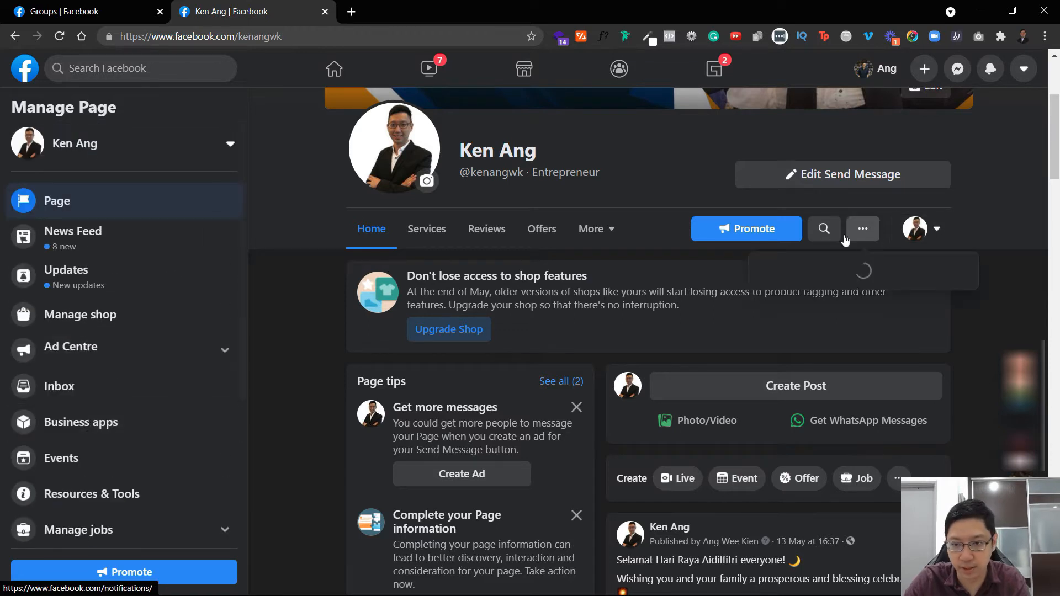
left_click(332, 303)
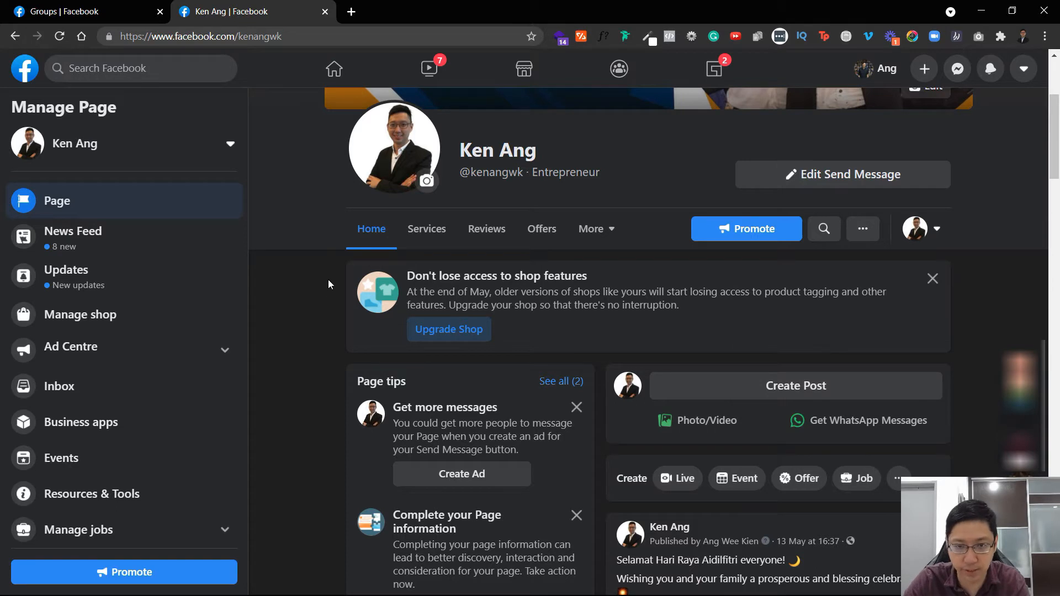
left_click(595, 232)
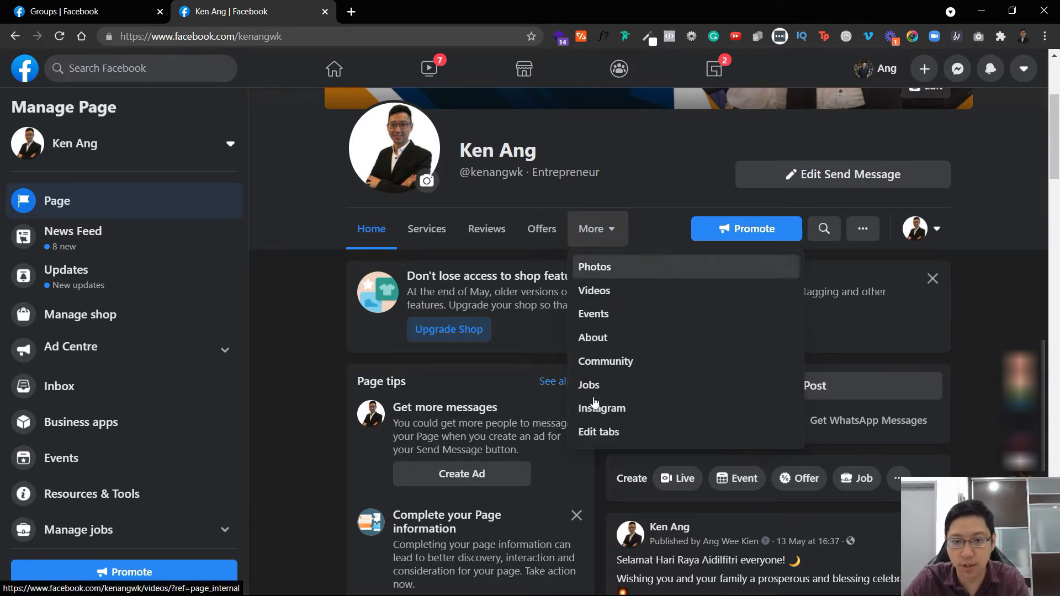
left_click(607, 432)
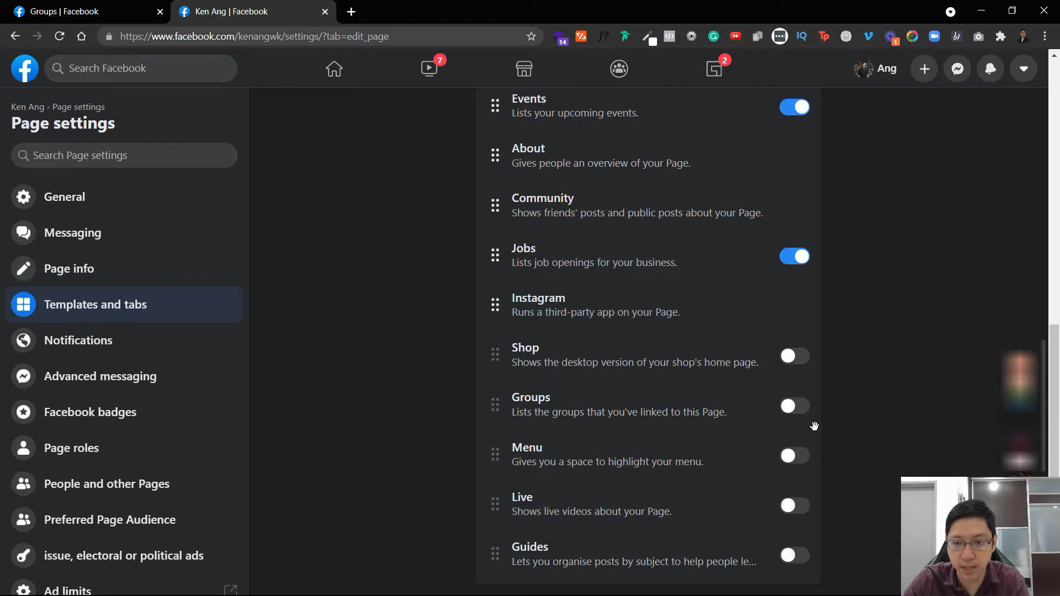
left_click(795, 406)
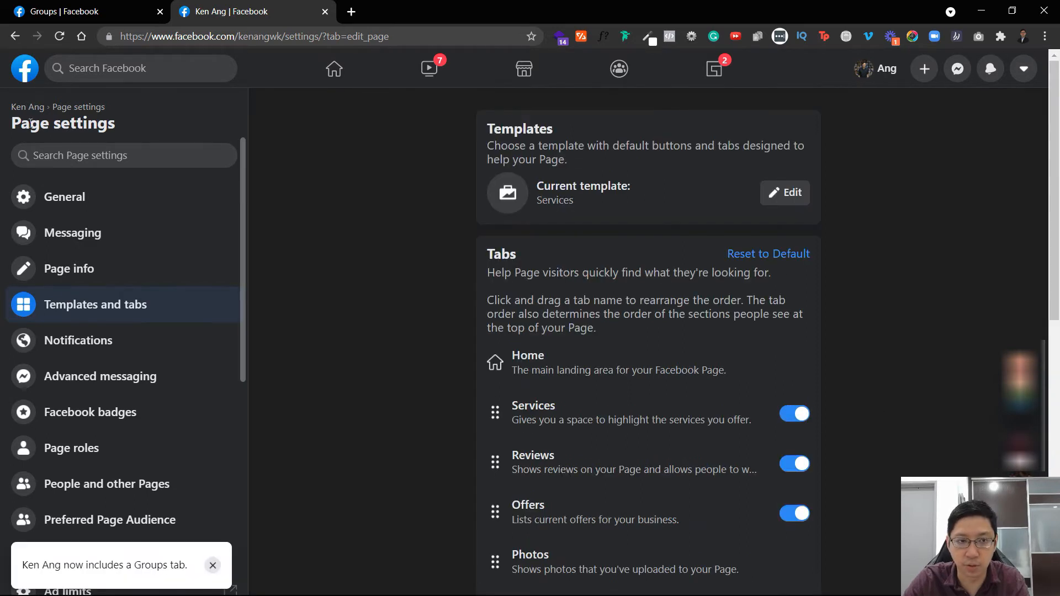
- Return to the Page, open its Groups section and check which managed groups can be linked, without linking any
double_click(25, 107)
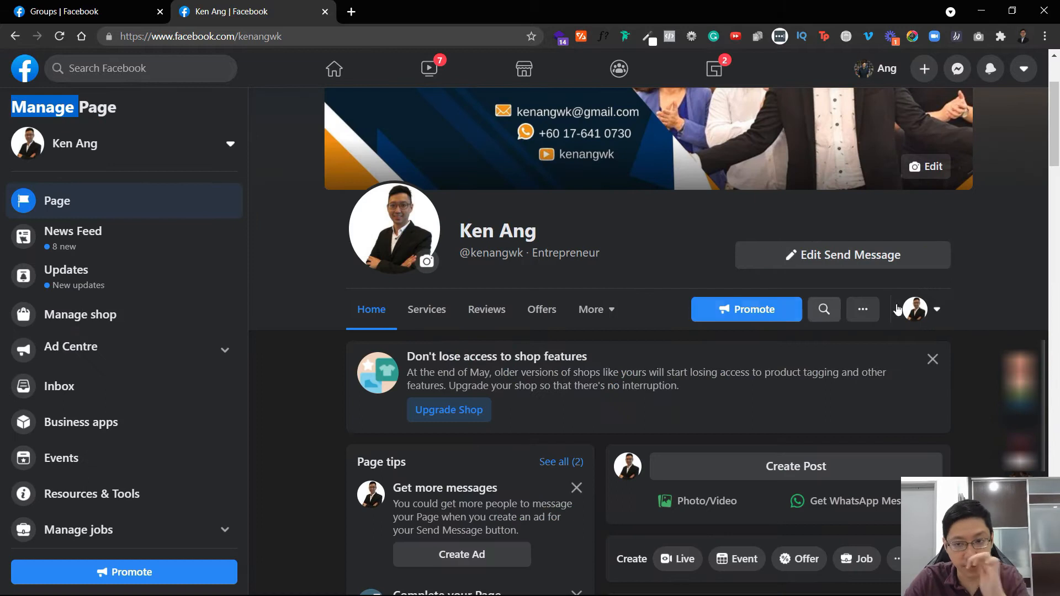
left_click(862, 309)
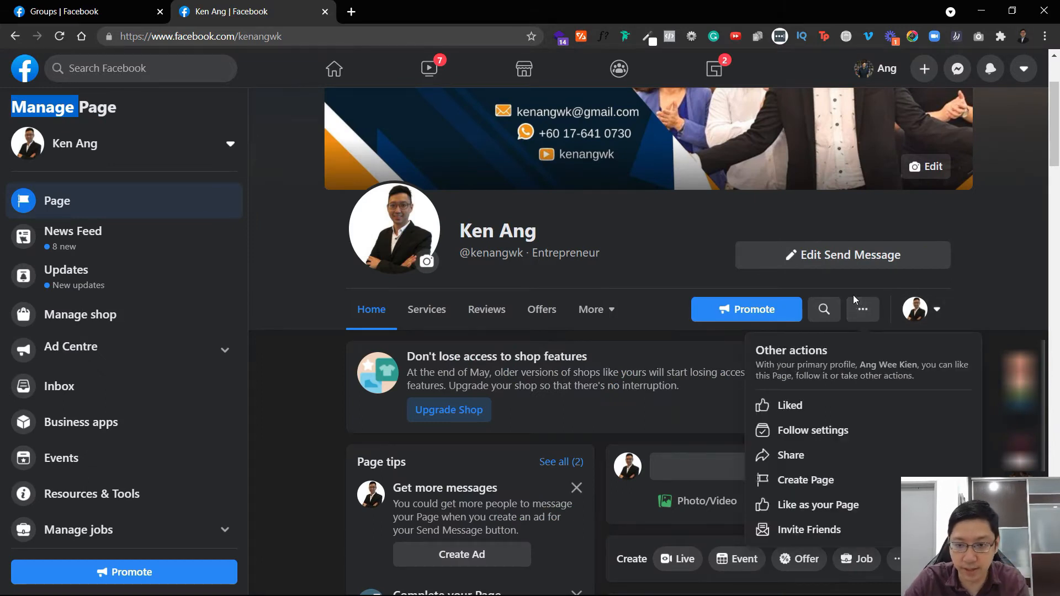
left_click(610, 313)
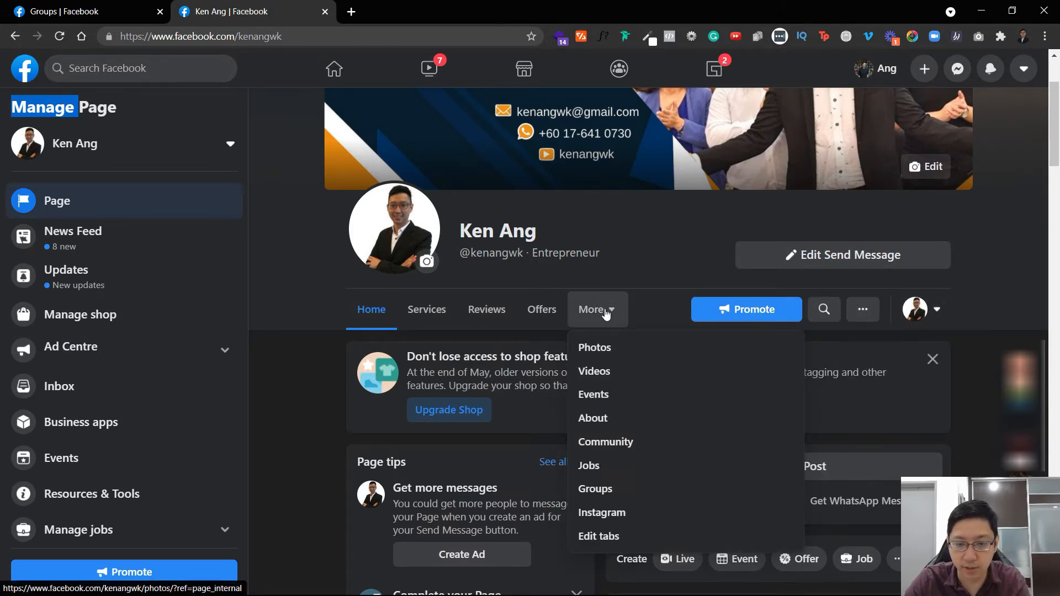
left_click(595, 489)
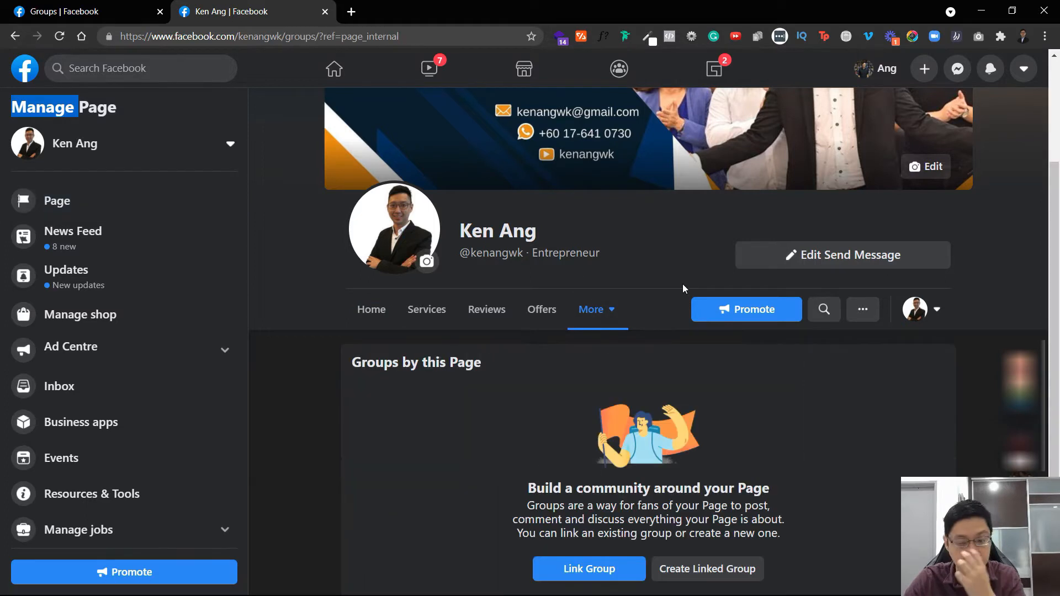
scroll(653, 360, "down", 1)
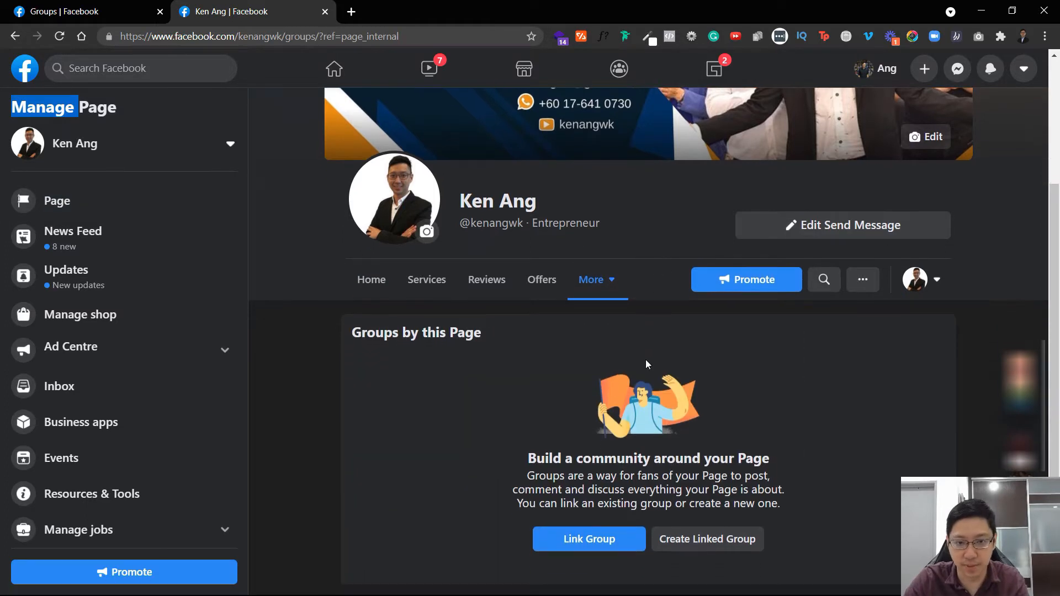
left_click(594, 548)
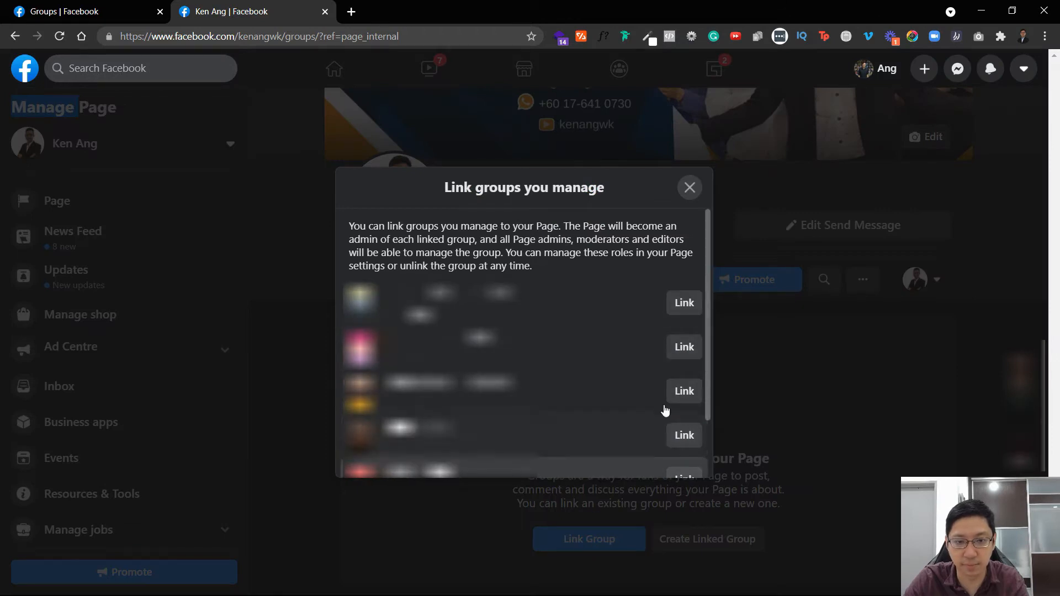
left_click(690, 188)
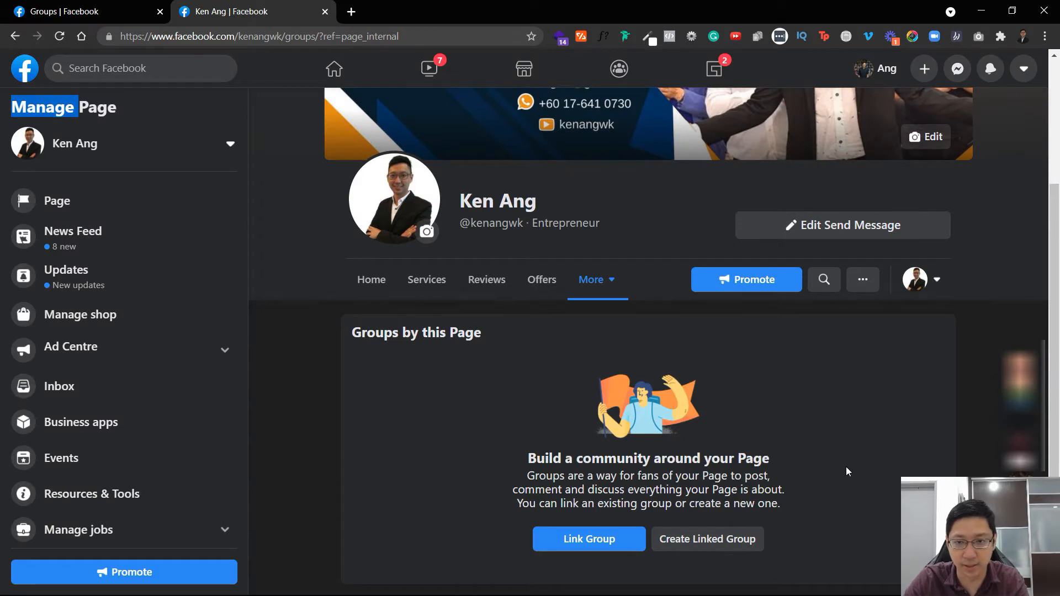
- Start a new group linked to the Page, named "Lead Generation for Entrepreneurs", with its privacy set to Private
left_click(703, 540)
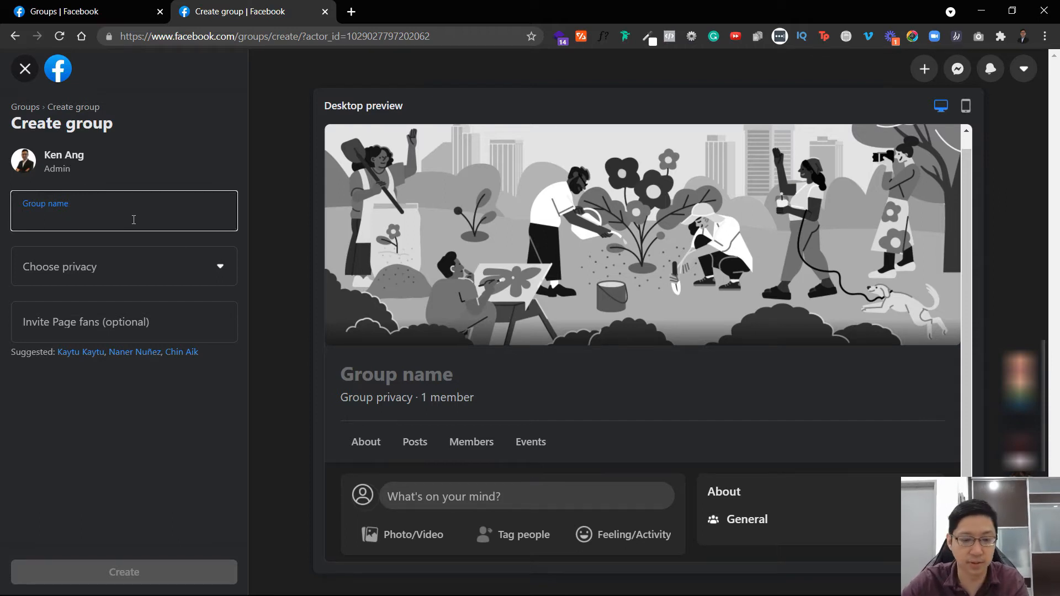
type("Lead Generation for Entrepreneurs")
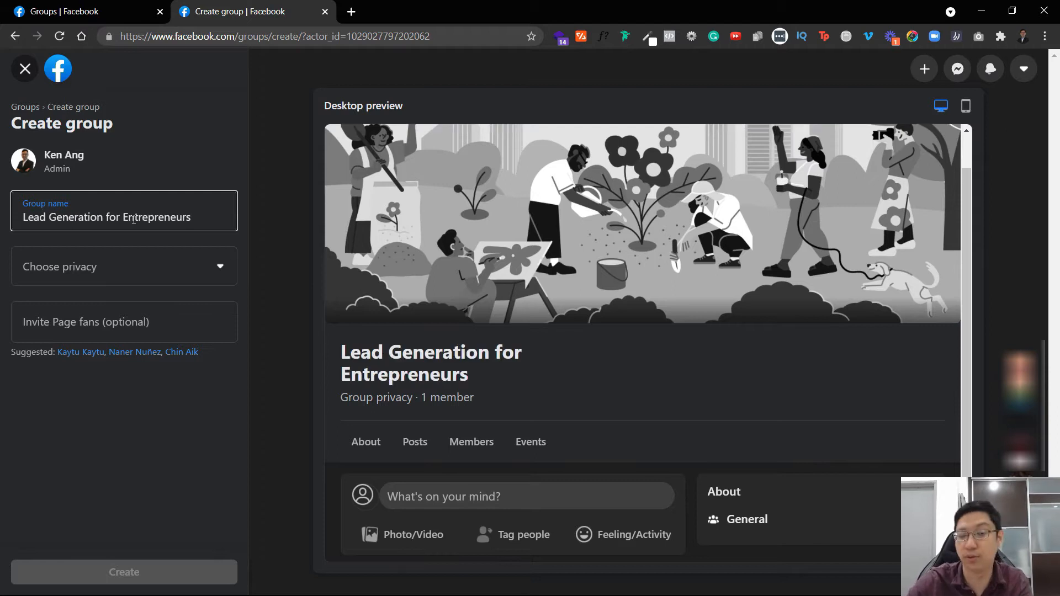
left_click(128, 279)
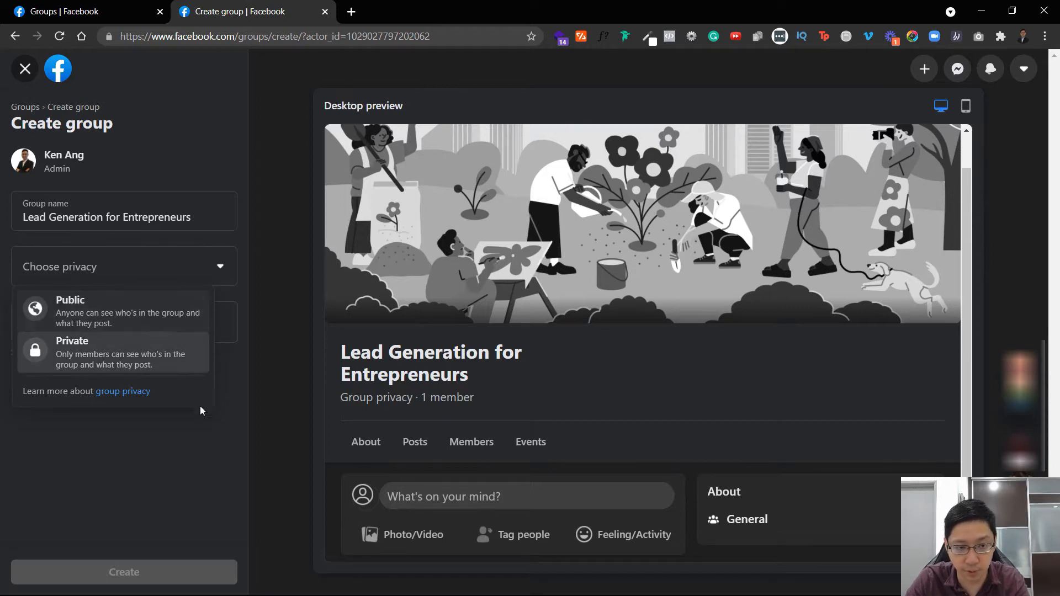
left_click(142, 363)
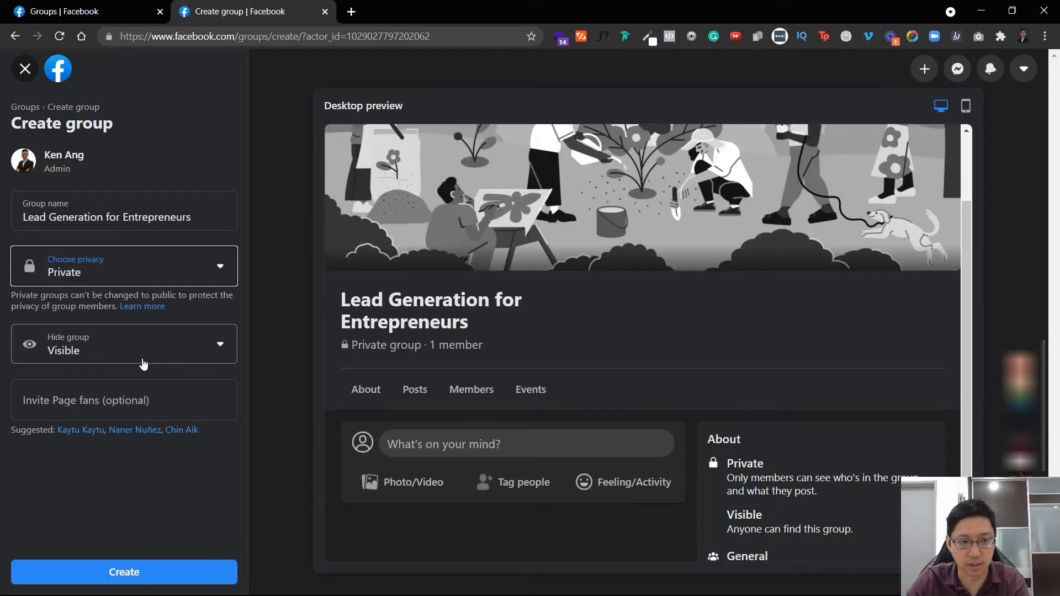
- Create the group, keeping it Visible and inviting no Page fans
left_click(159, 361)
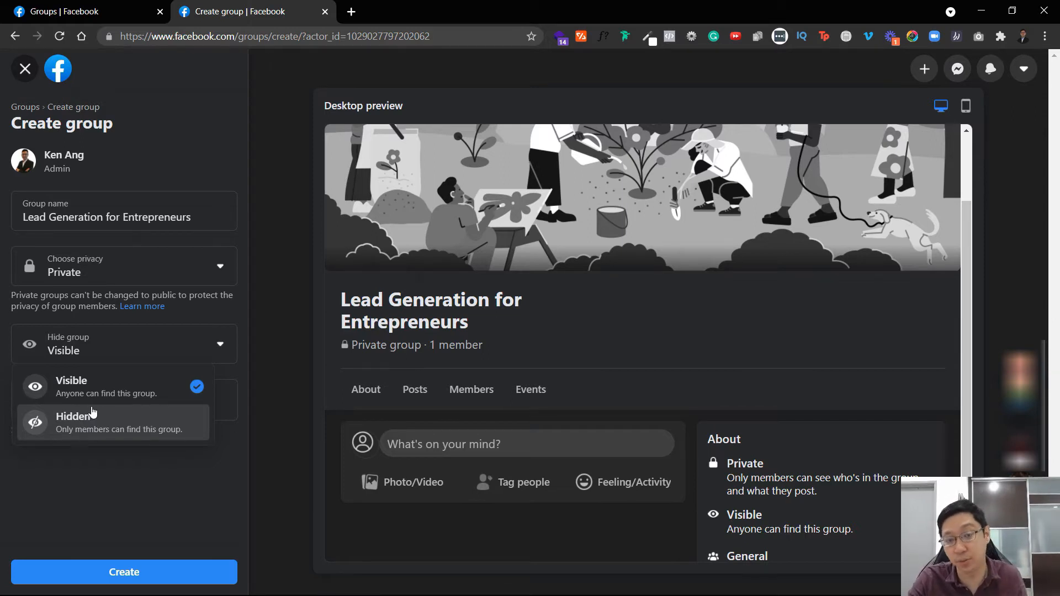
left_click(116, 482)
left_click(101, 402)
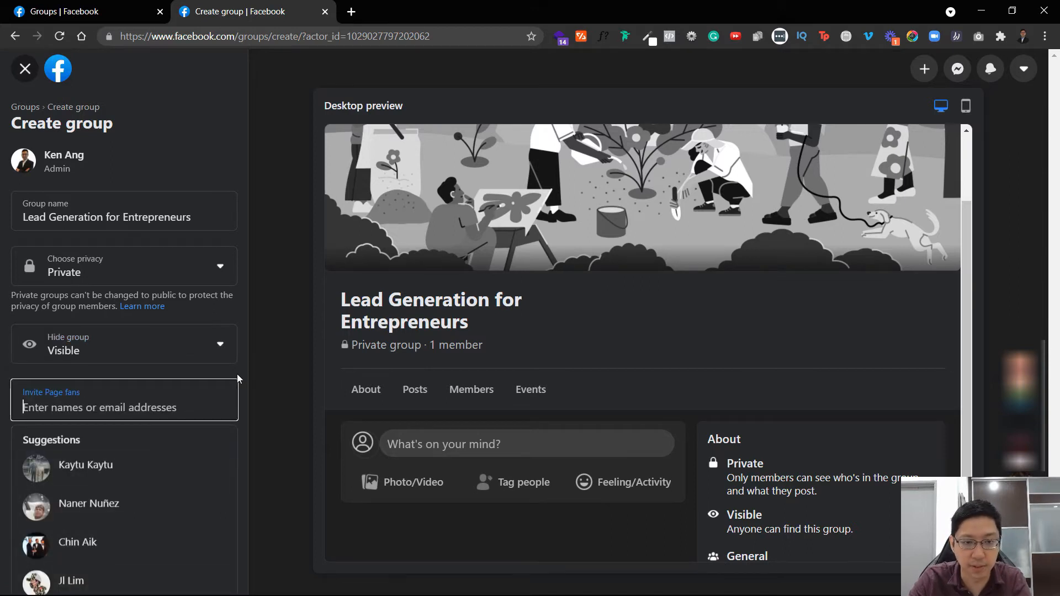
key("shift+Tab")
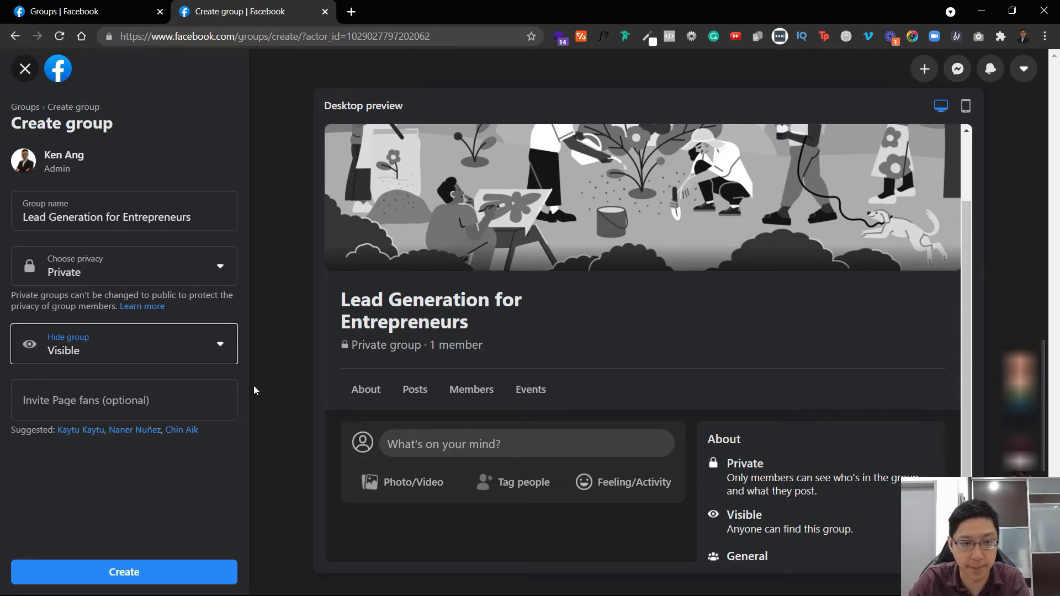
left_click(164, 580)
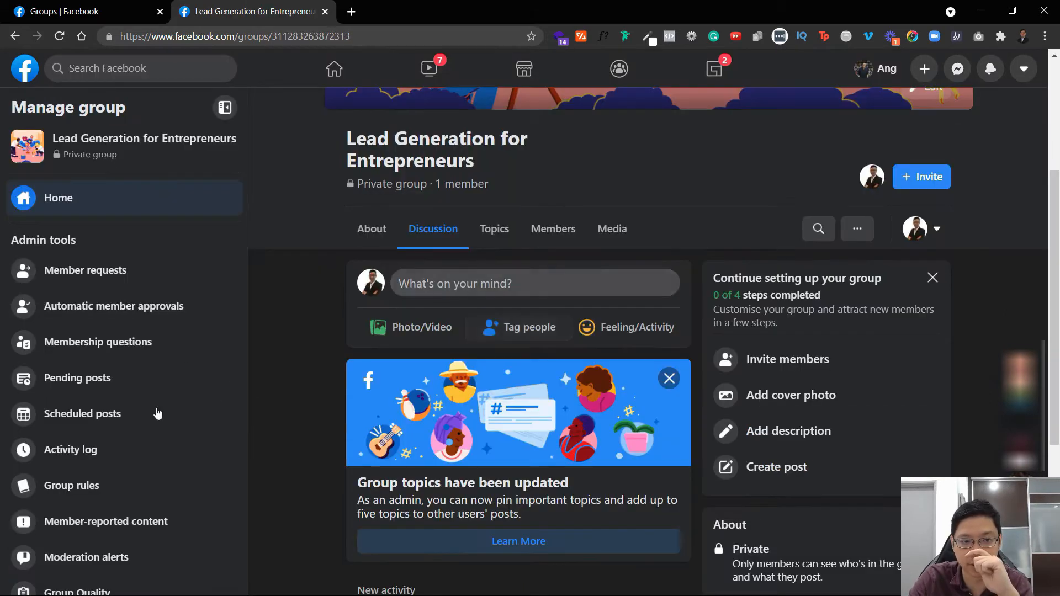
- Replace the group's cover with the pink illustration of two people handing over a box, and save the change
scroll(590, 409, "up", 3)
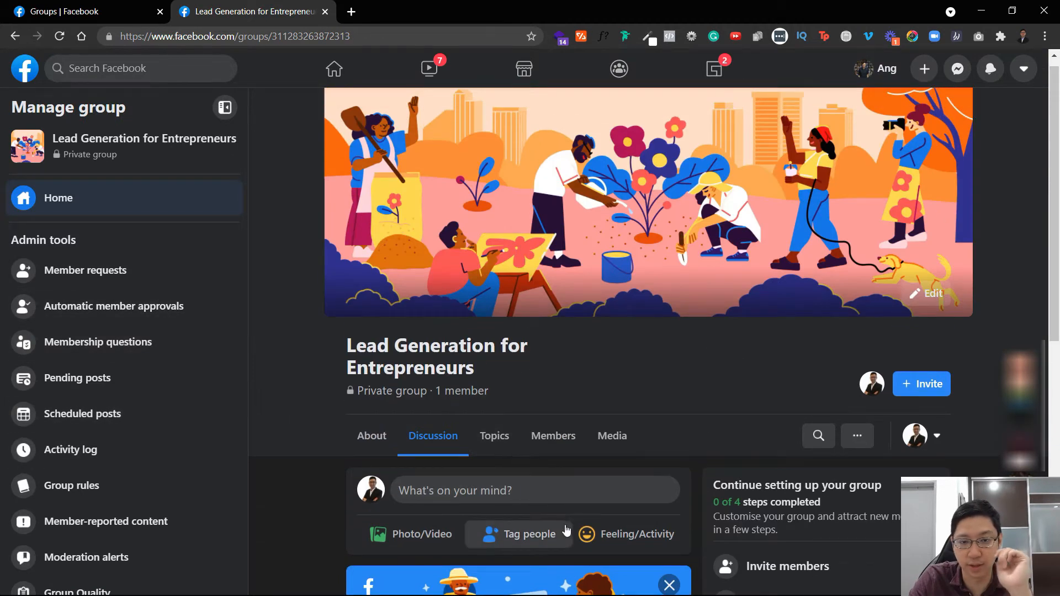
scroll(754, 315, "down", 2)
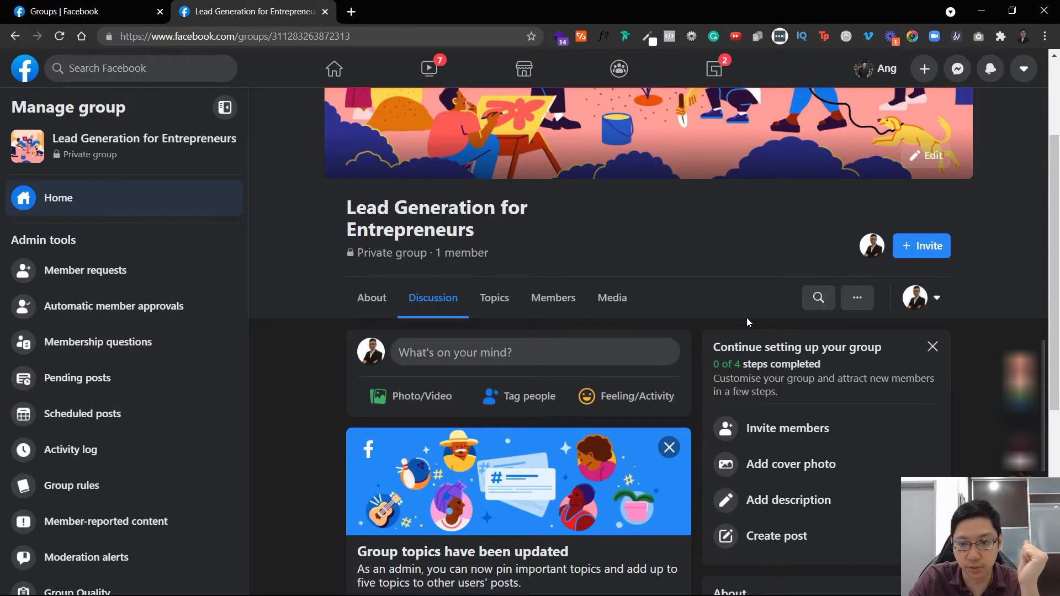
scroll(552, 342, "up", 2)
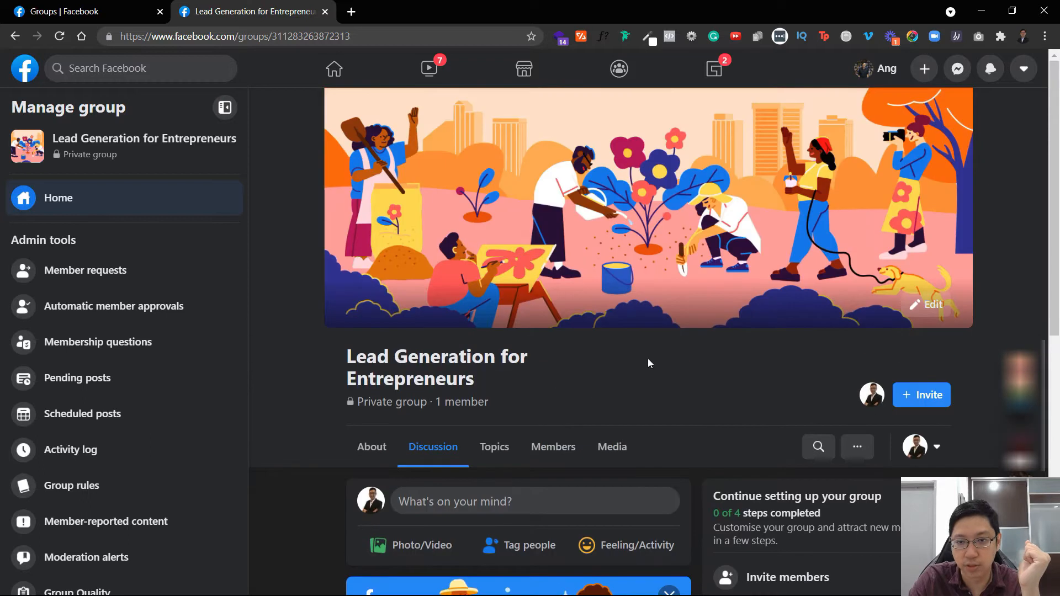
left_click(928, 305)
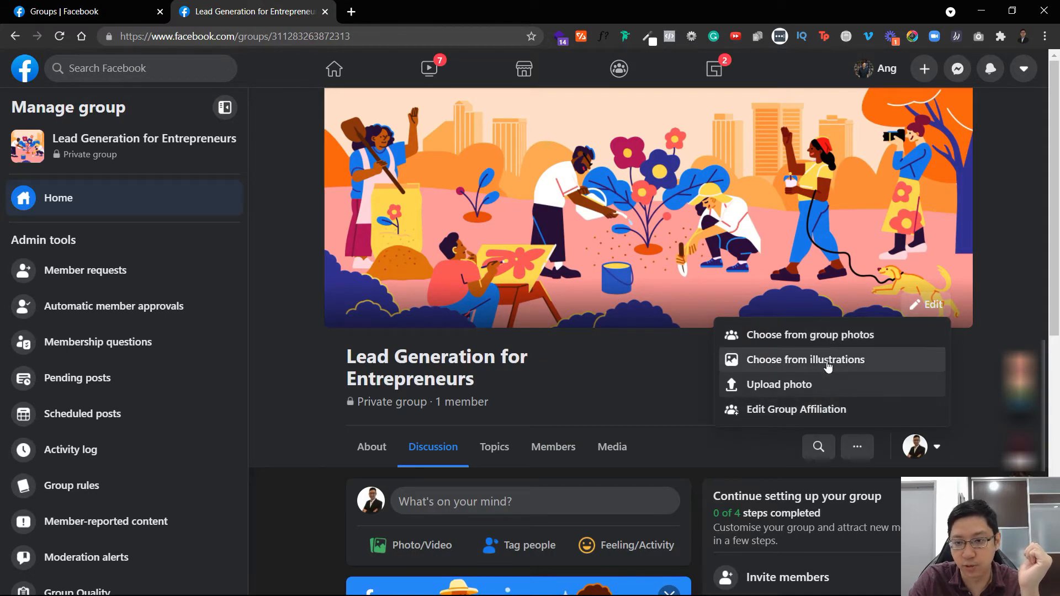
left_click(826, 361)
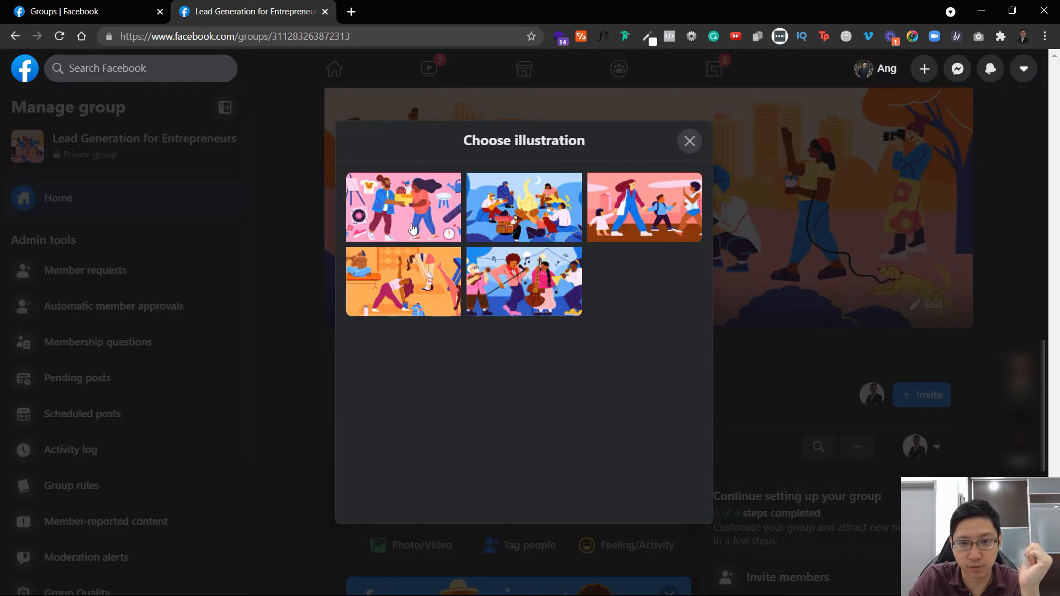
left_click(403, 208)
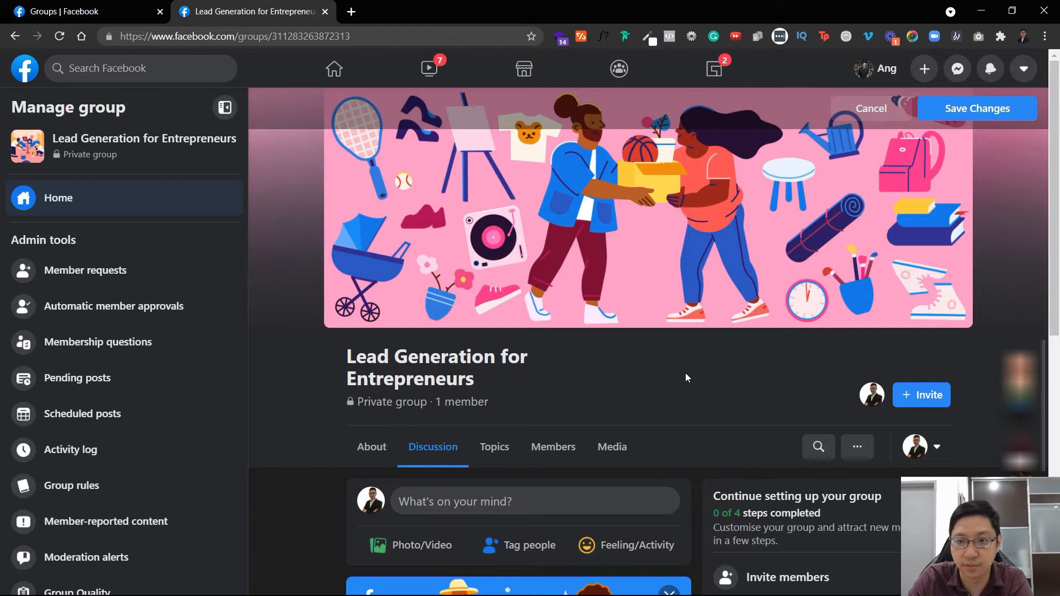
left_click(977, 108)
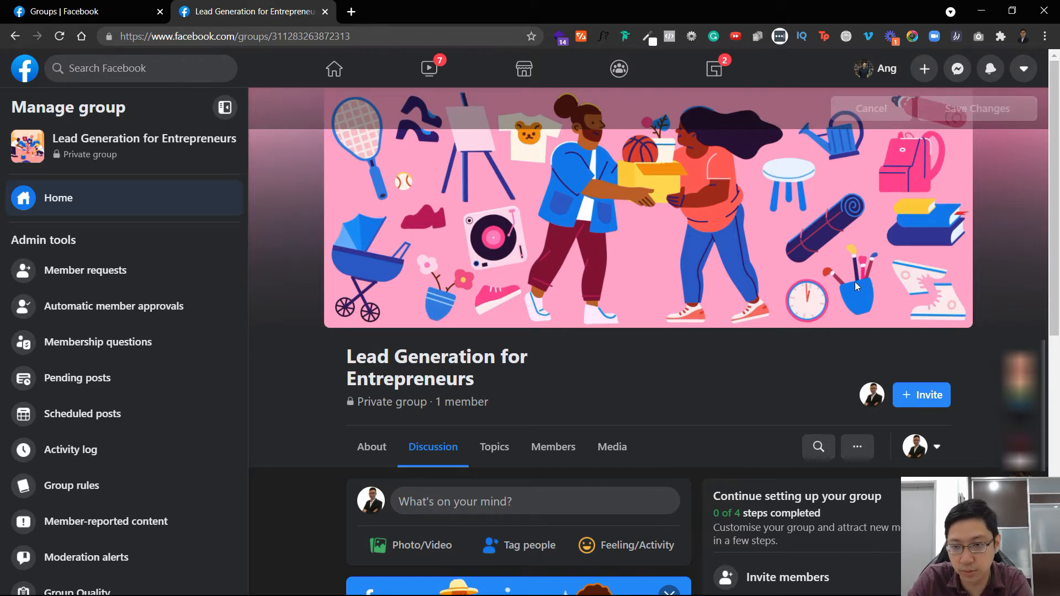
scroll(707, 209, "down", 5)
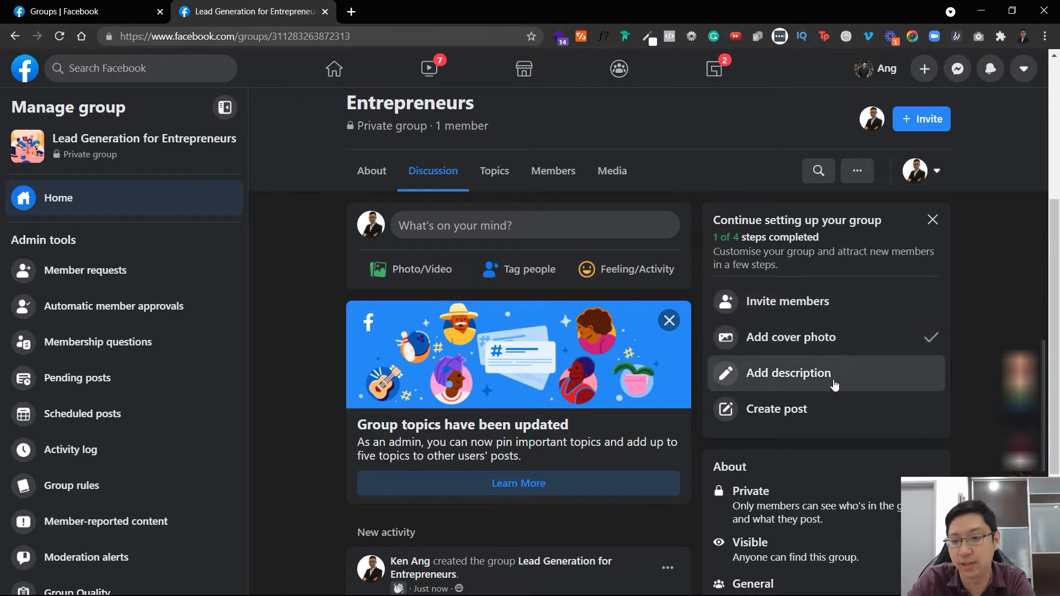
scroll(802, 387, "up", 1)
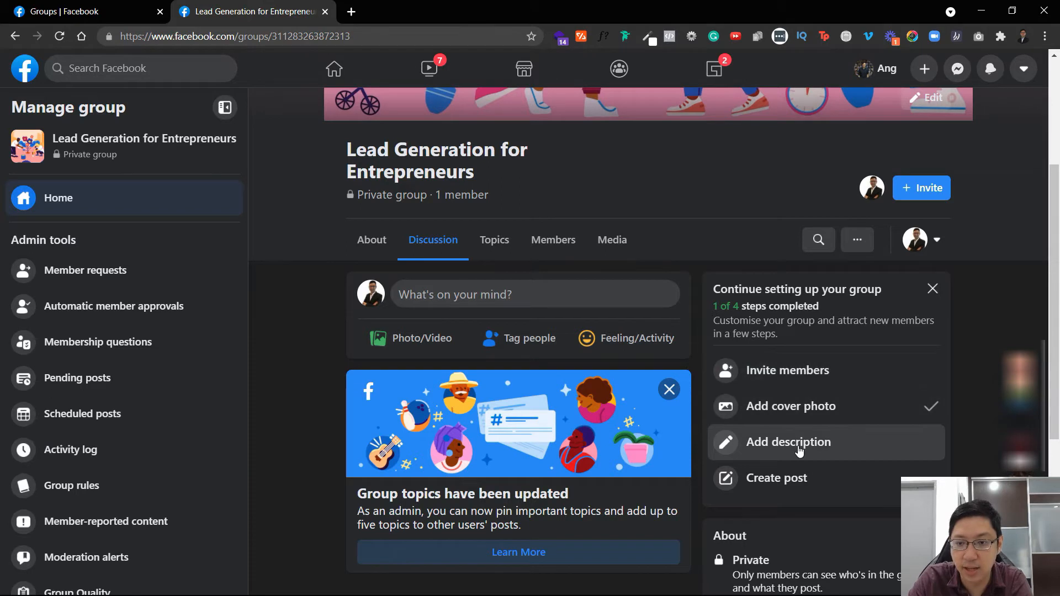
scroll(801, 439, "down", 1)
left_click(833, 389)
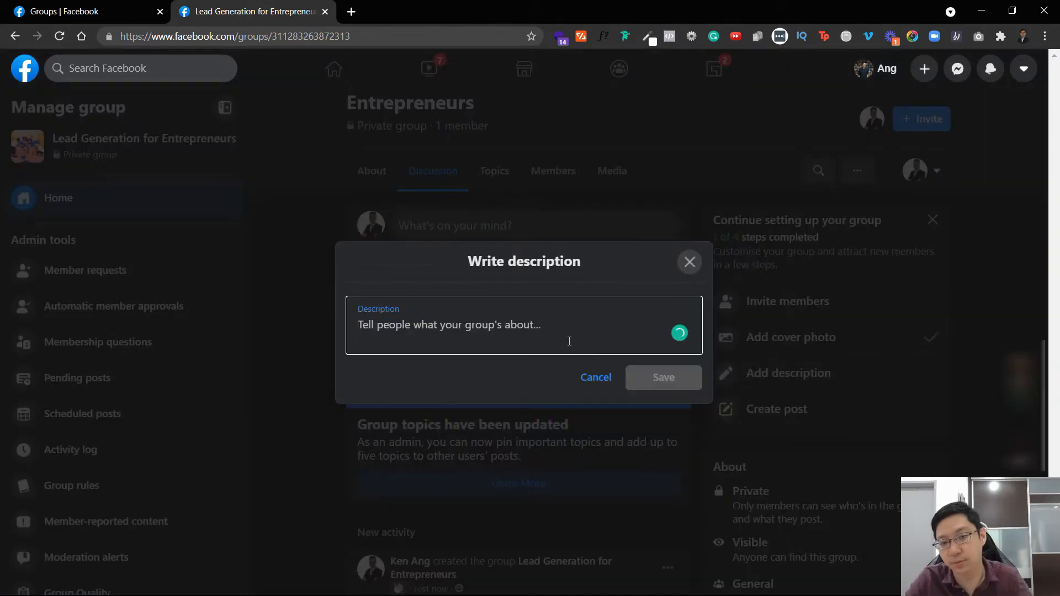
left_click(600, 382)
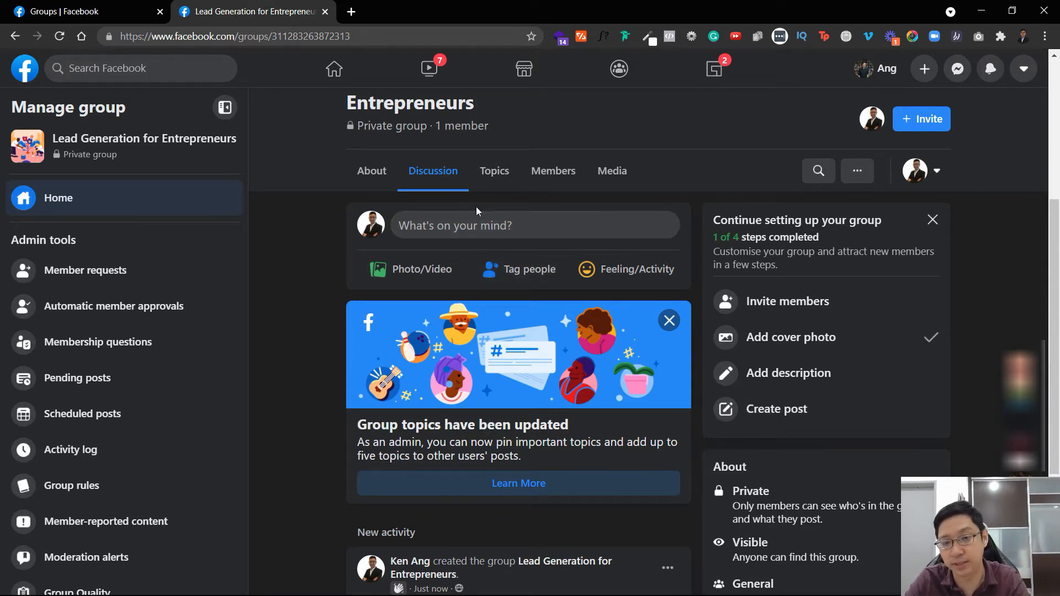
scroll(718, 387, "down", 3)
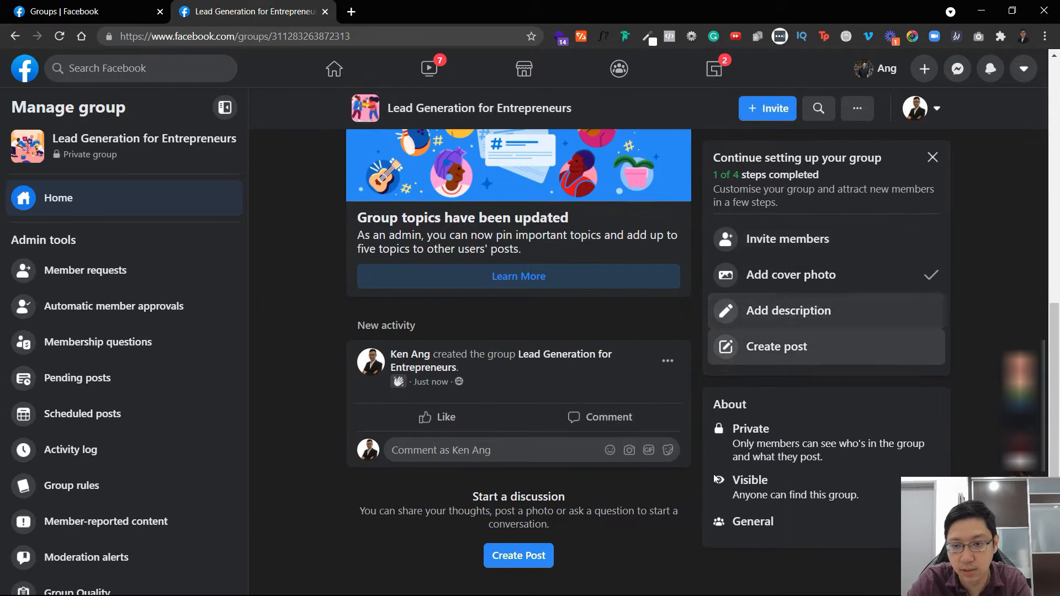
- Open the group's member requests and filter them by Joined Facebook date to Over a year ago
scroll(720, 442, "up", 5)
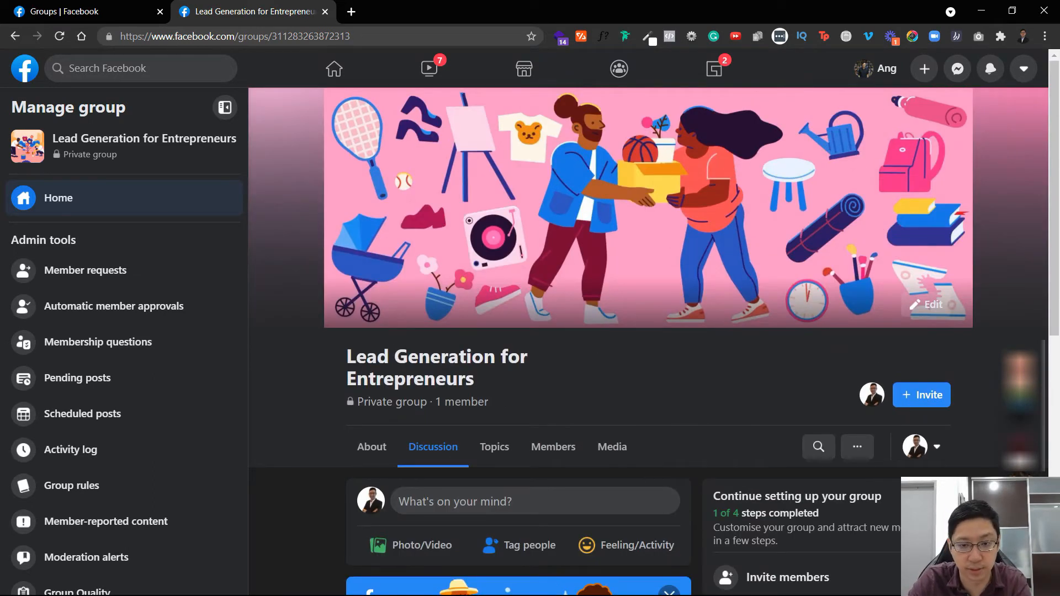
scroll(123, 398, "down", 1)
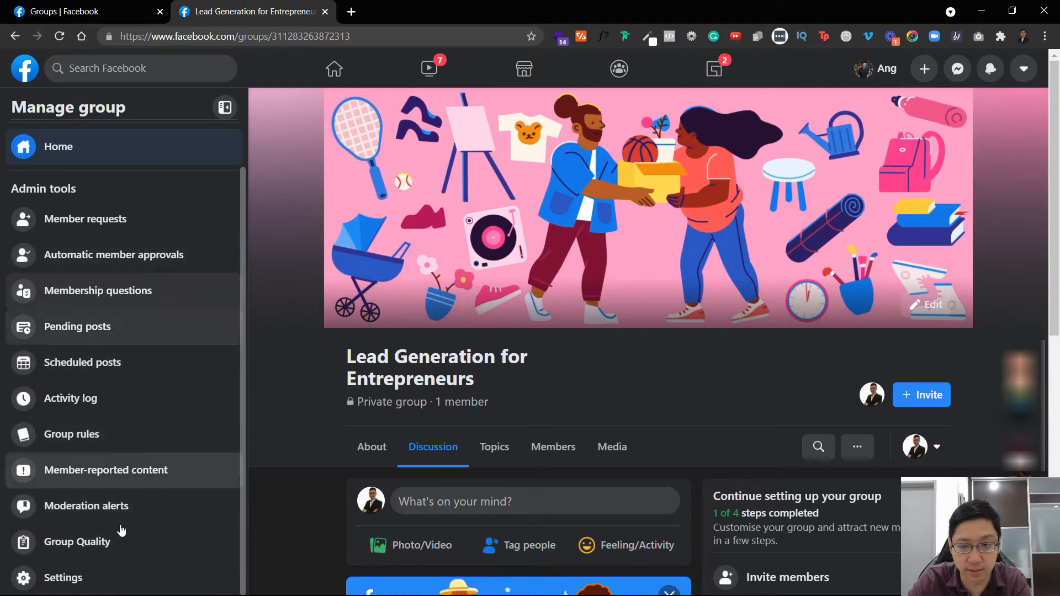
scroll(133, 508, "up", 1)
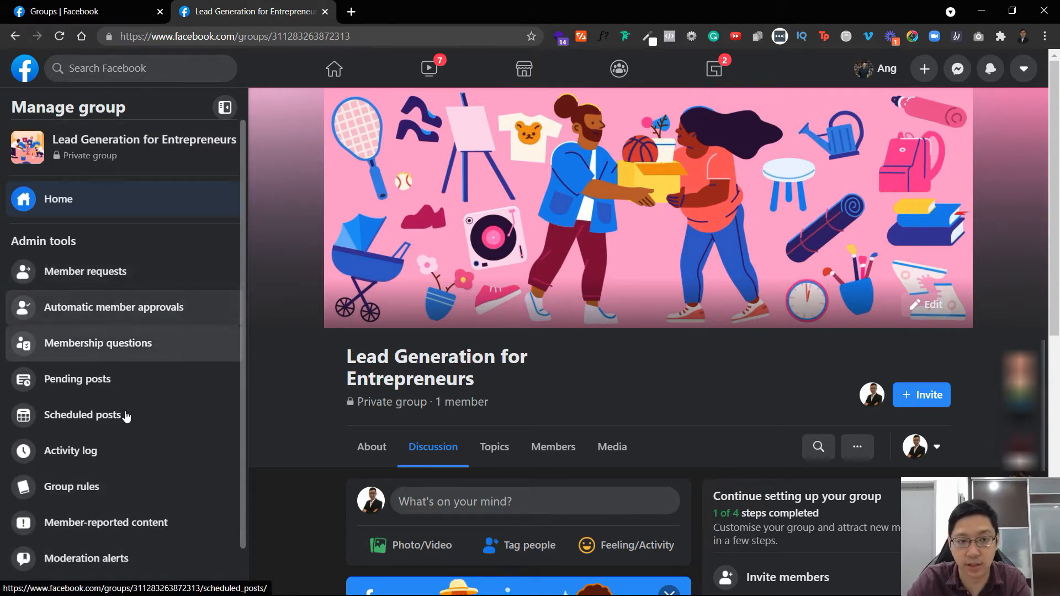
left_click(151, 289)
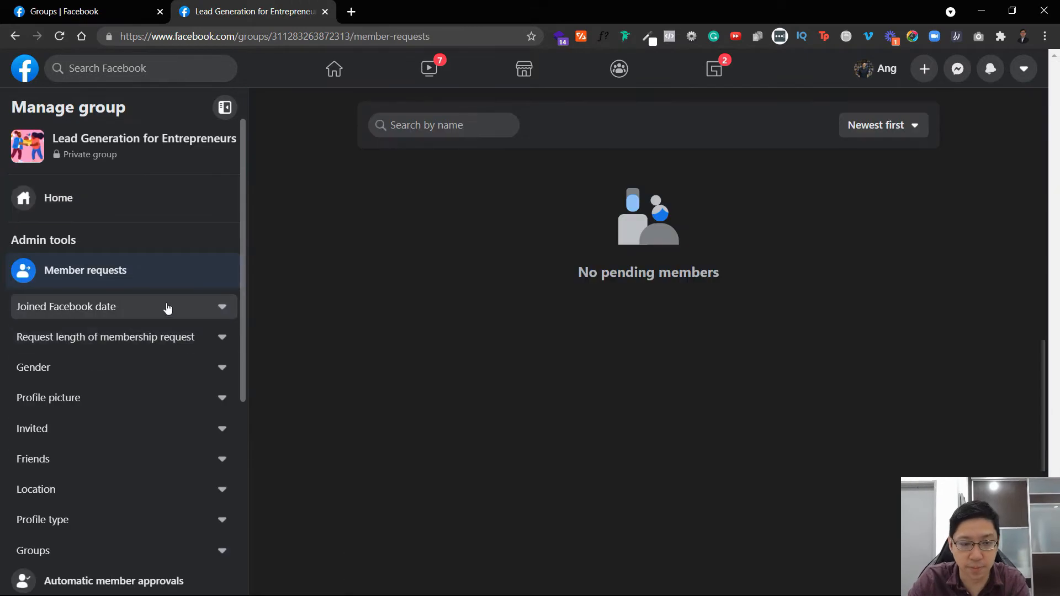
left_click(224, 313)
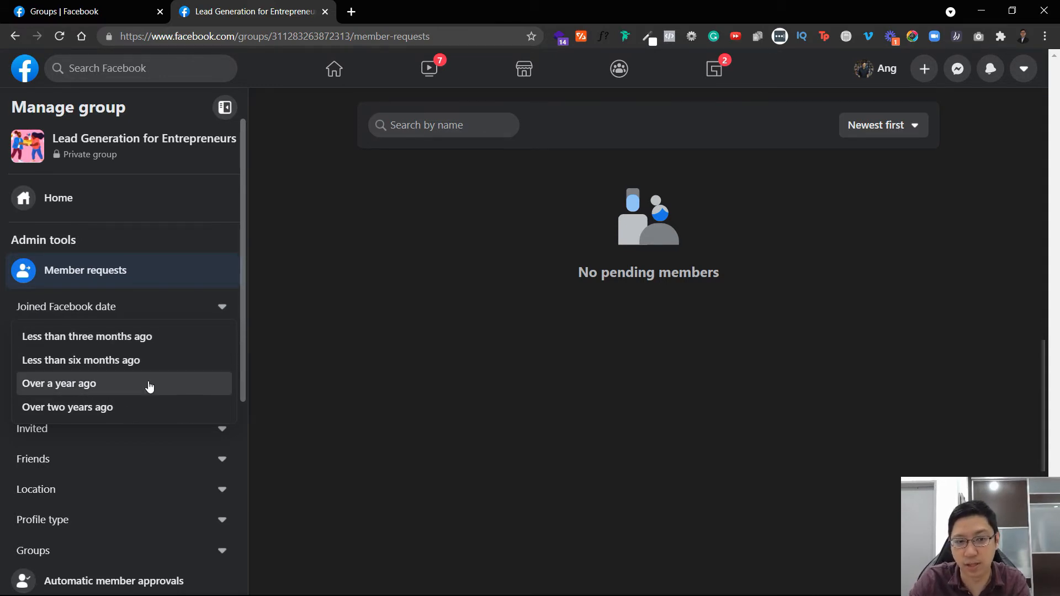
left_click(125, 387)
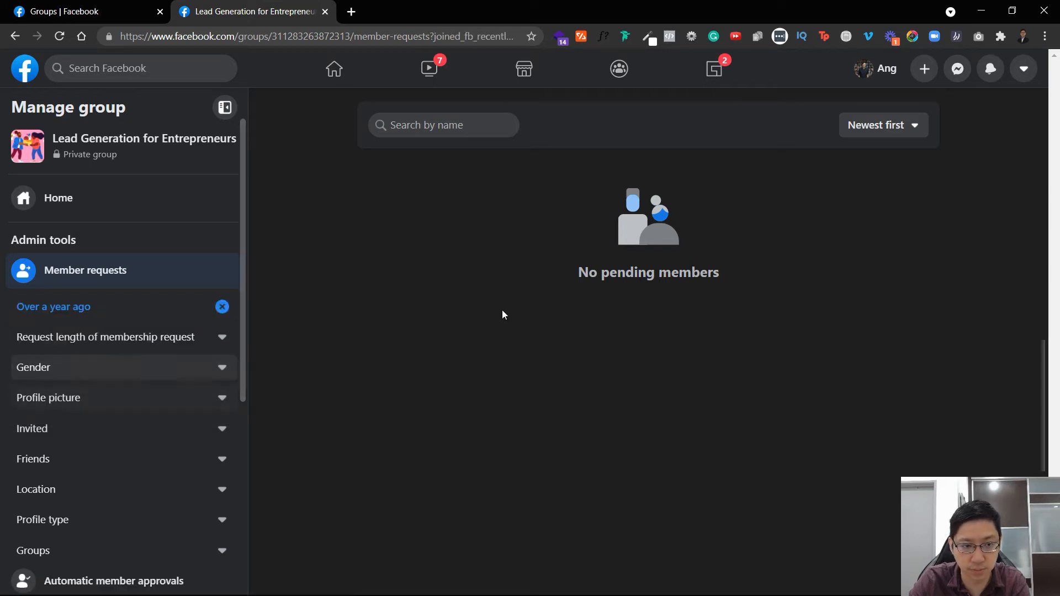
- Examine the member request filter options for length of membership request, gender and profile picture, without choosing any
left_click(224, 340)
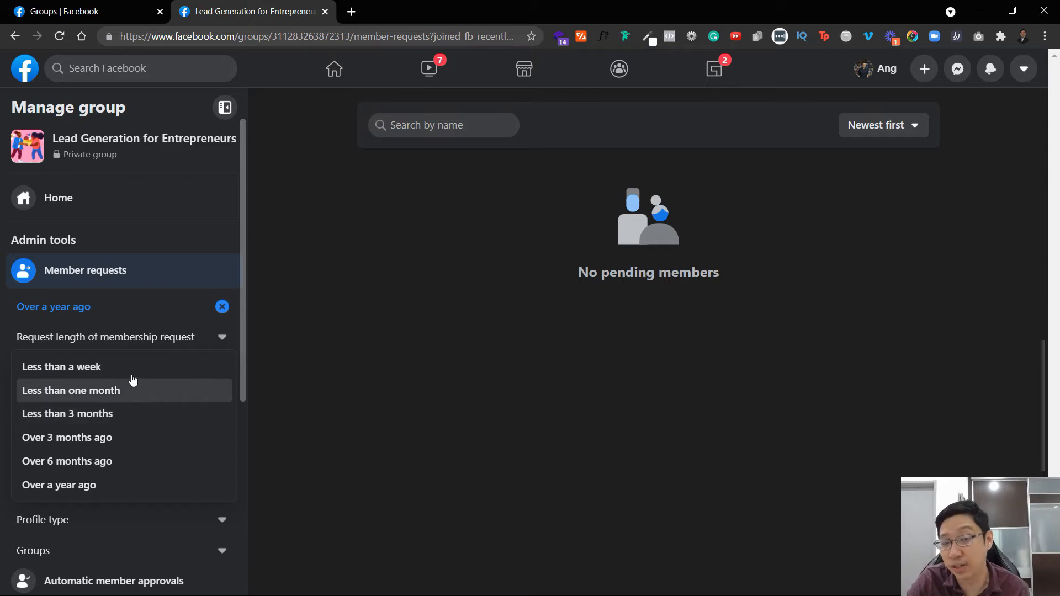
left_click(412, 376)
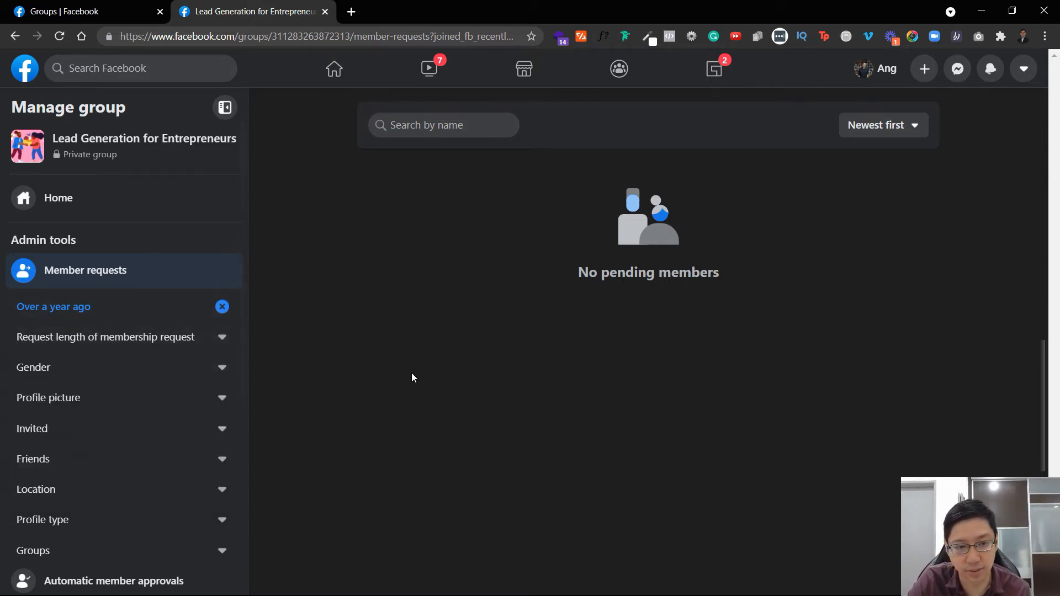
left_click(215, 371)
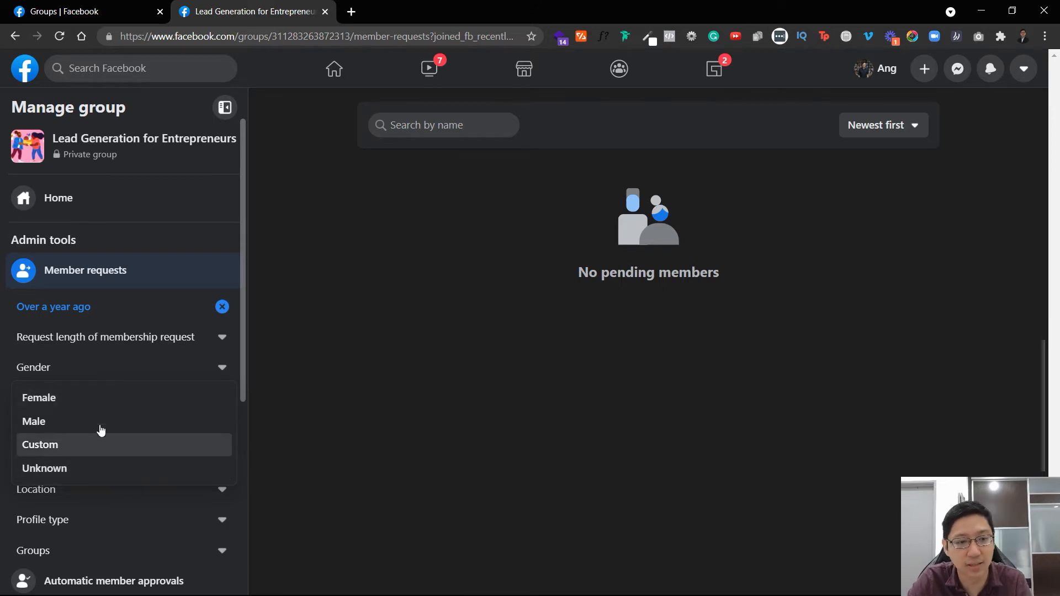
left_click(403, 314)
left_click(230, 408)
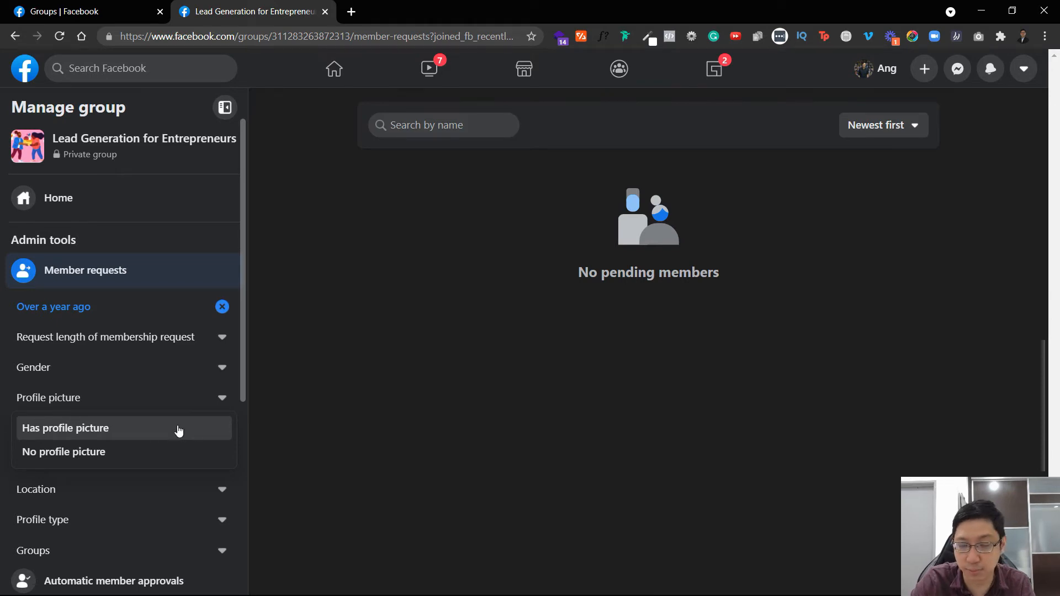
left_click(435, 333)
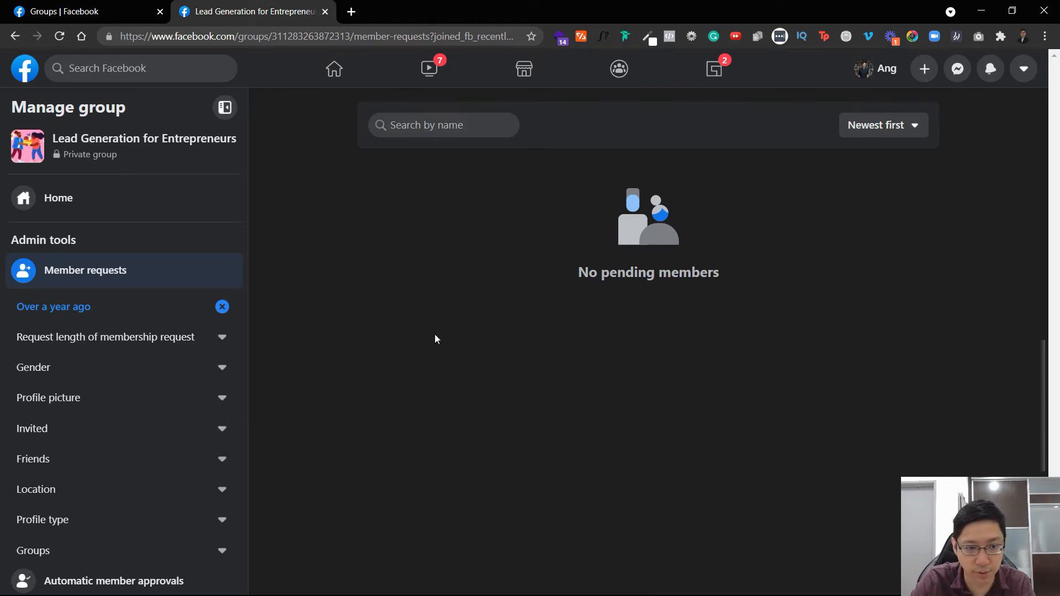
- Examine the member request filter options for Invited, Friends and Location, without choosing any
left_click(217, 430)
left_click(217, 430)
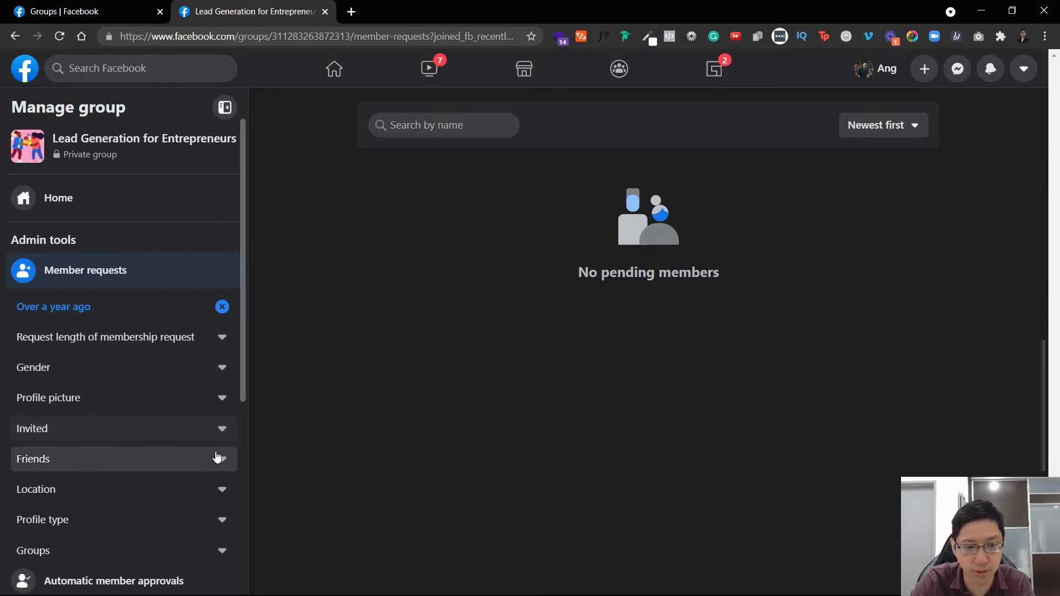
left_click(203, 439)
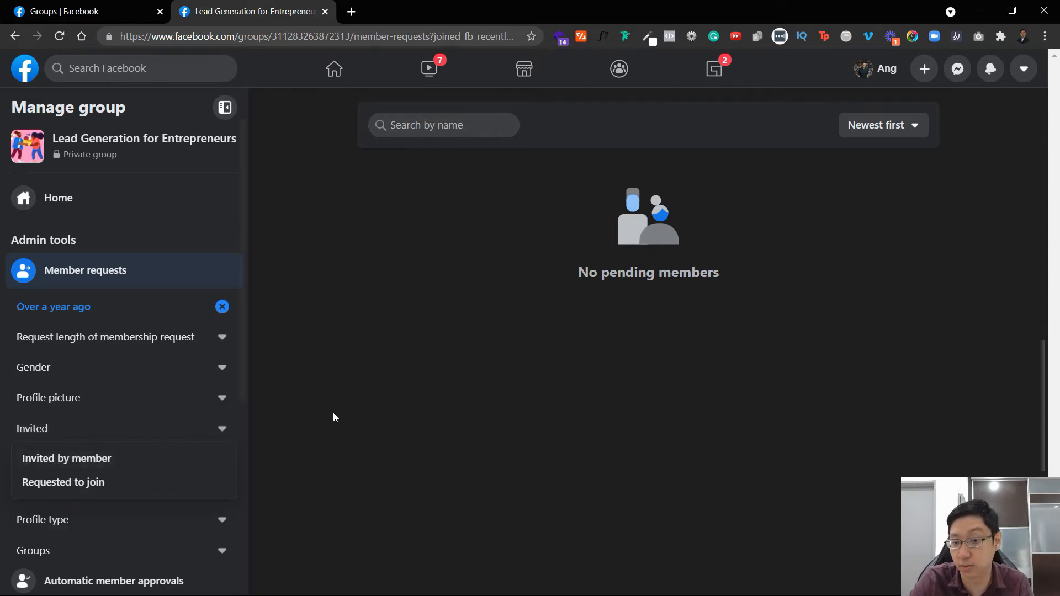
left_click(343, 401)
left_click(175, 466)
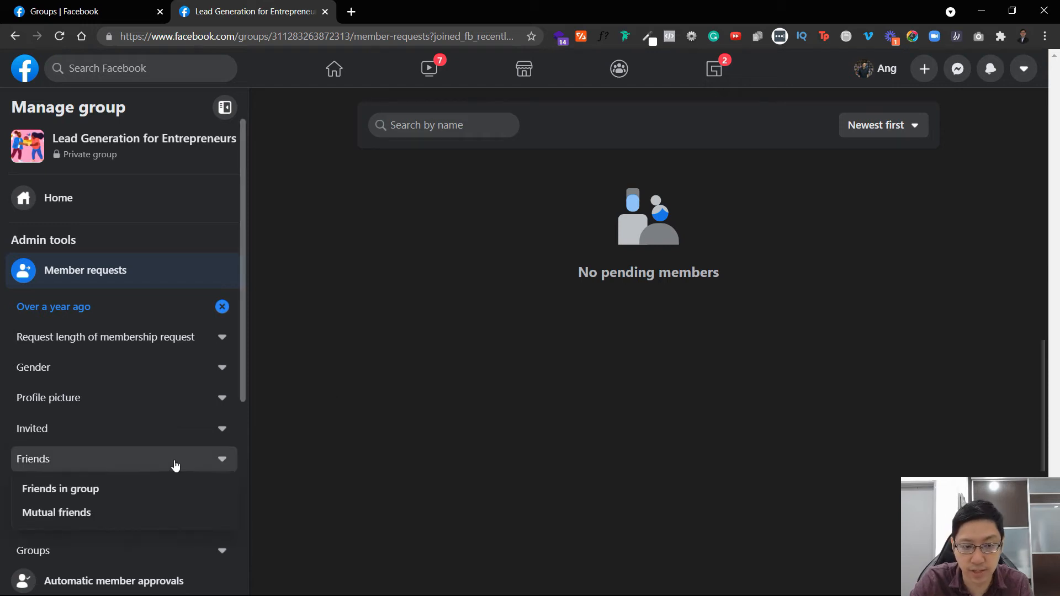
left_click(256, 453)
left_click(192, 487)
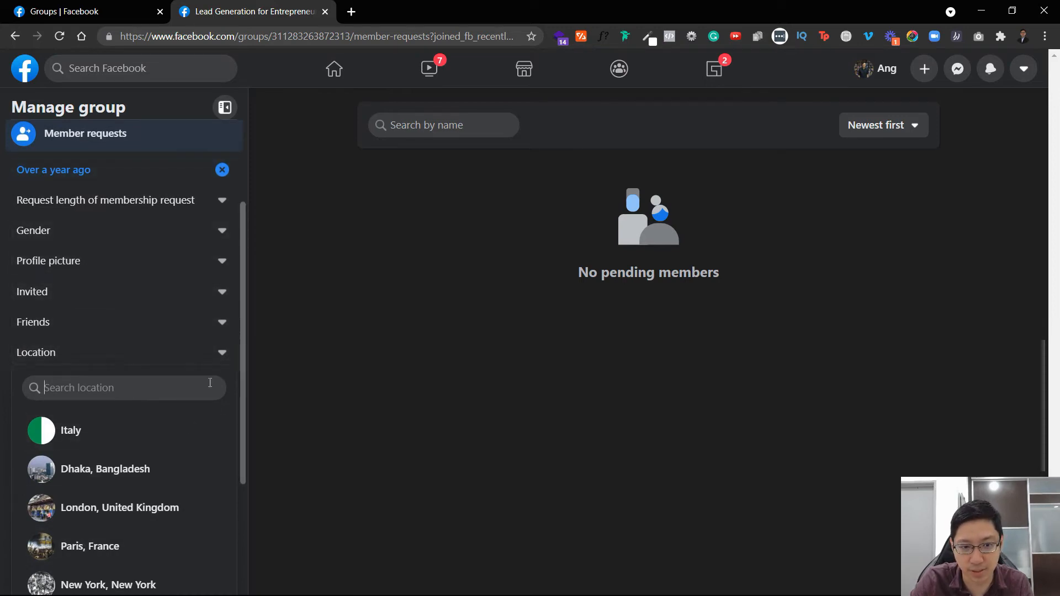
left_click(436, 348)
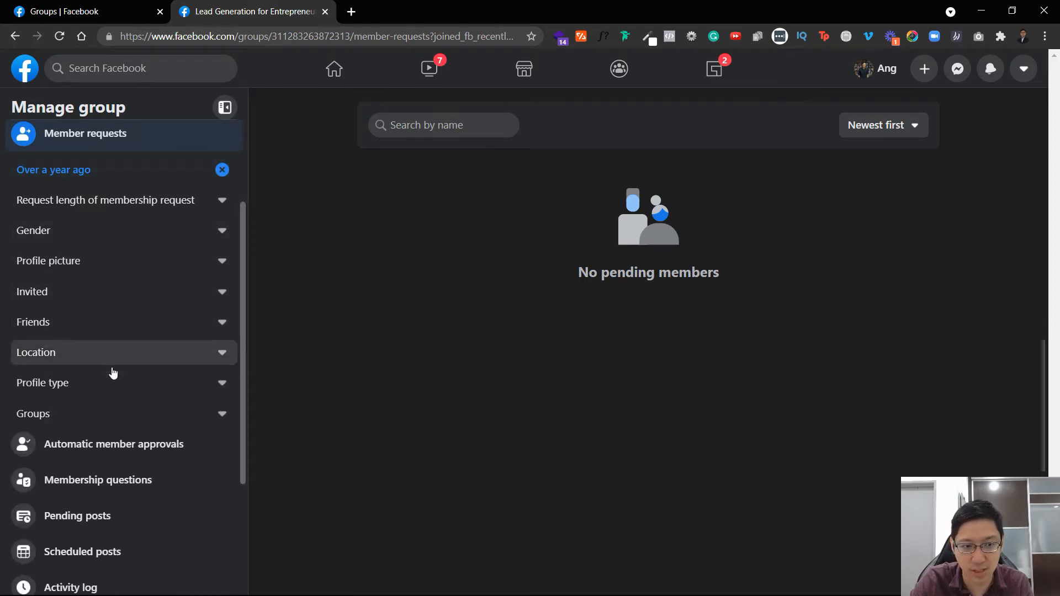
- Filter the member requests to the profile type Person and check the Groups filter's options without choosing one
left_click(215, 393)
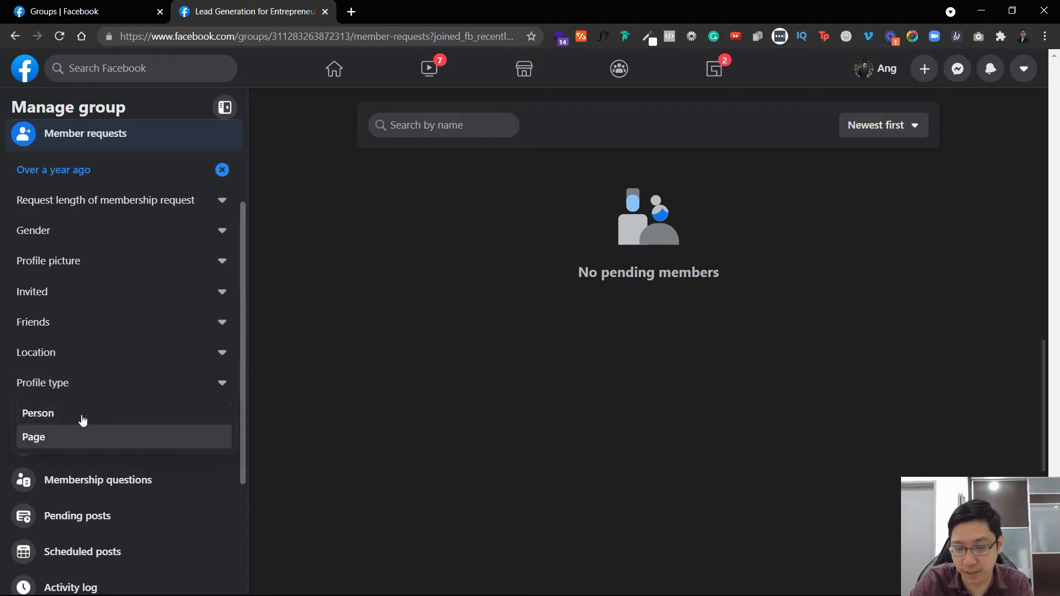
left_click(92, 424)
left_click(105, 9)
left_click(243, 6)
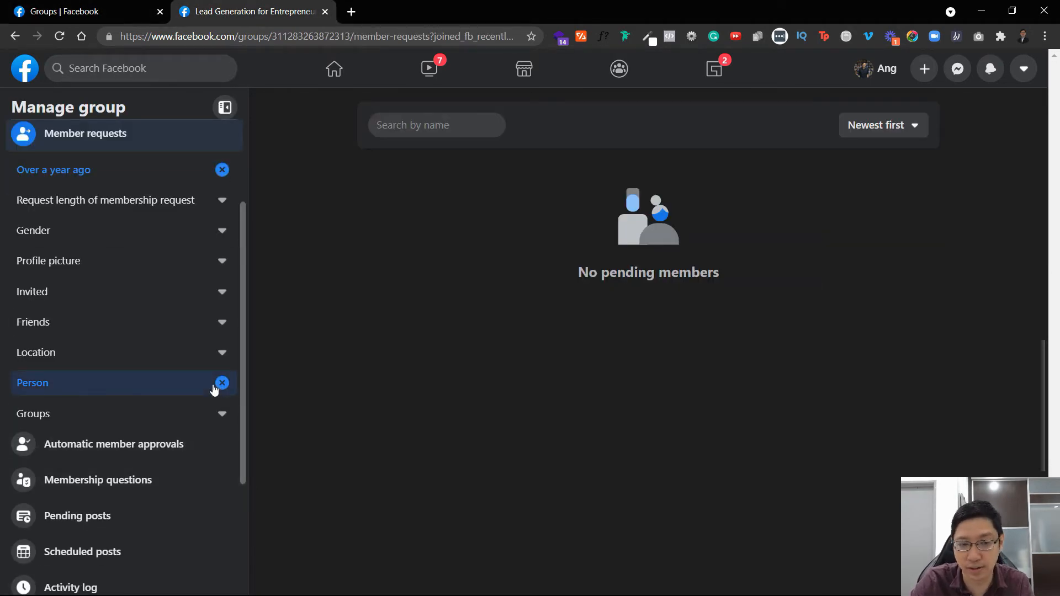
left_click(222, 414)
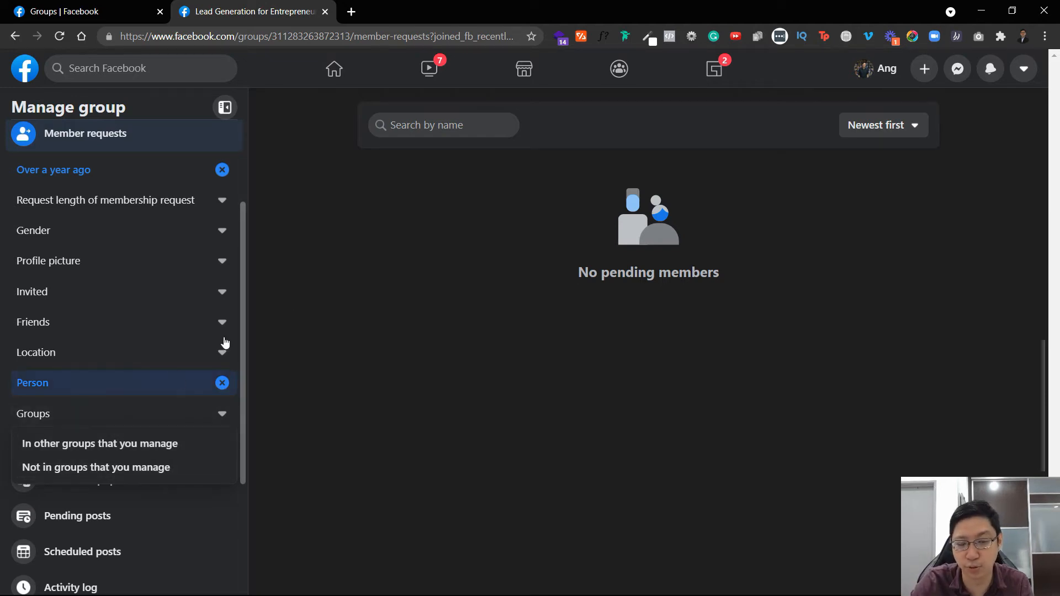
left_click(382, 302)
- Examine the criteria available for automatic member approvals, including the Facebook account age choices, and leave without setting any
scroll(156, 164, "up", 3)
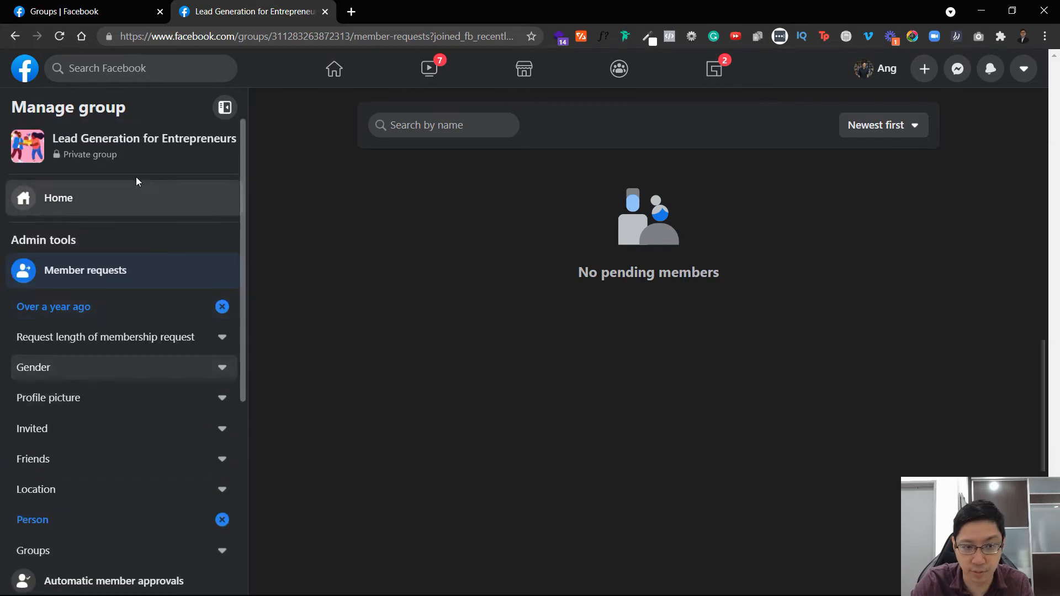
scroll(158, 260, "down", 5)
left_click(159, 312)
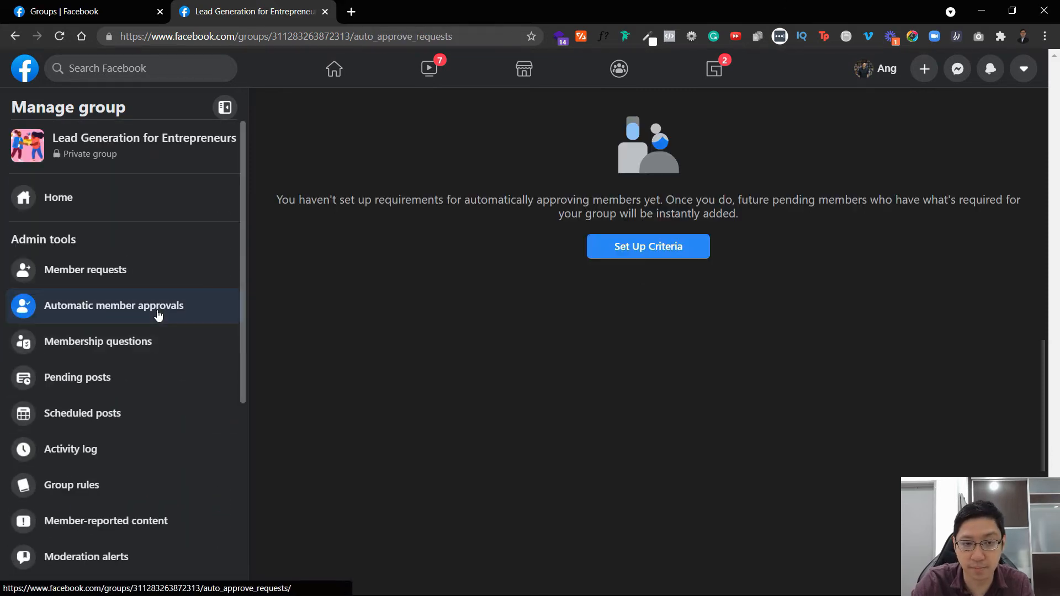
left_click(617, 247)
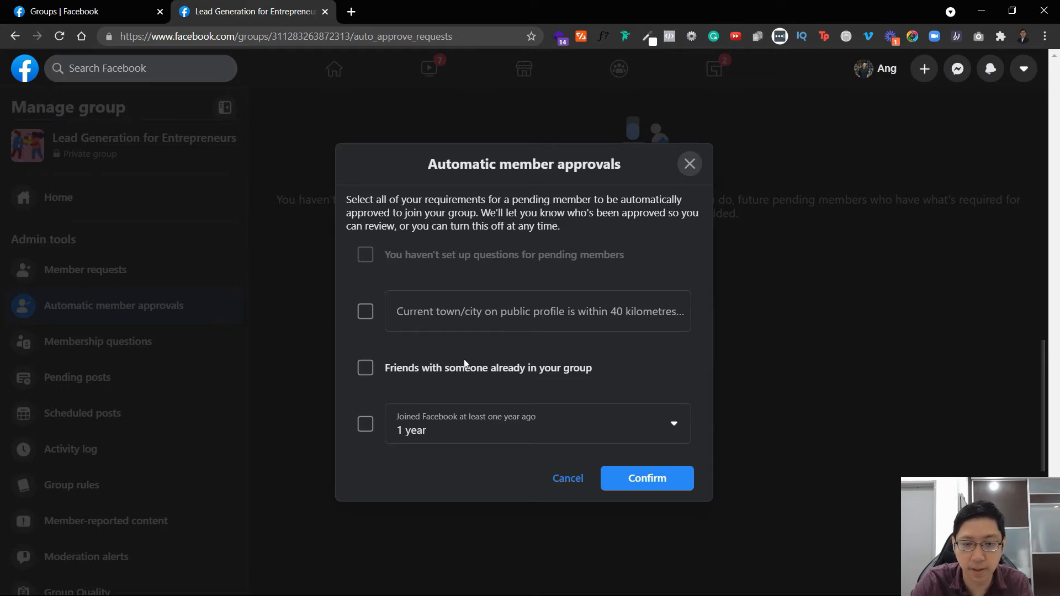
left_click_drag(471, 360, 621, 377)
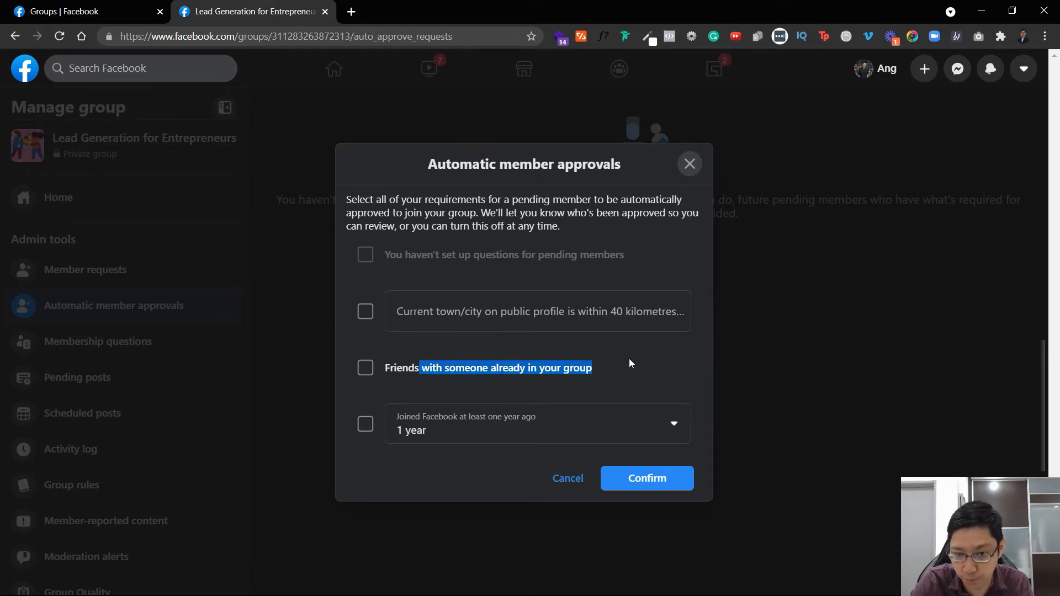
left_click(570, 389)
left_click(515, 429)
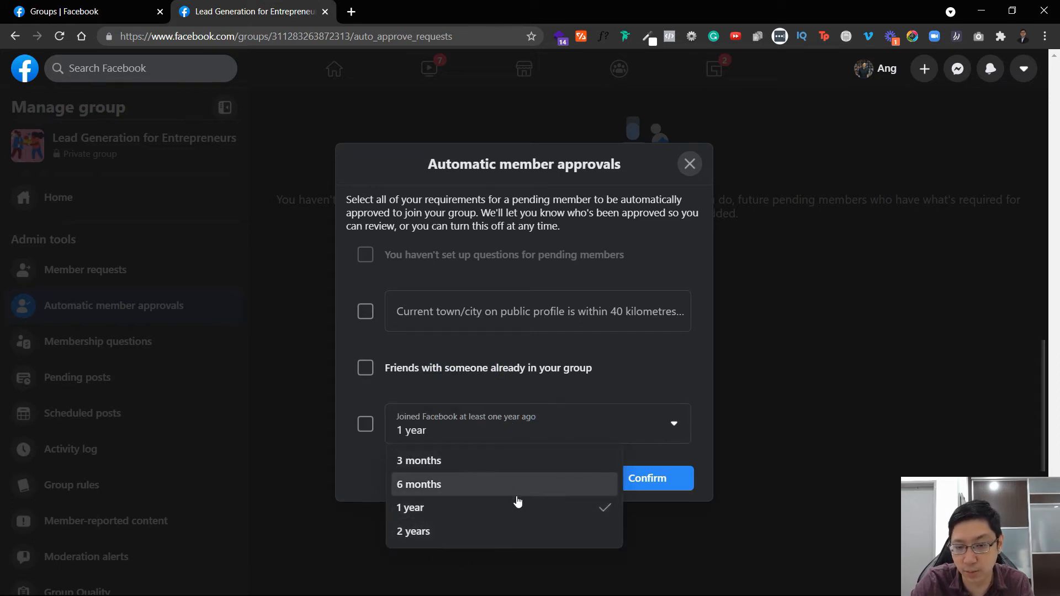
left_click(671, 361)
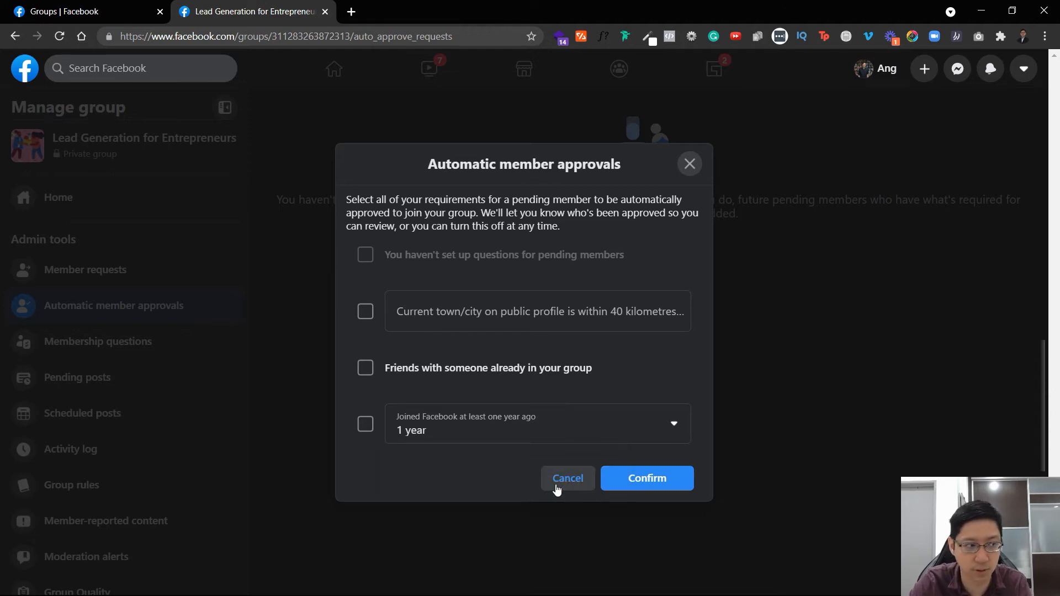
left_click(550, 489)
- Add the membership question "What are your biggest challenge in lead generation?" with a written answer and save it
left_click(123, 342)
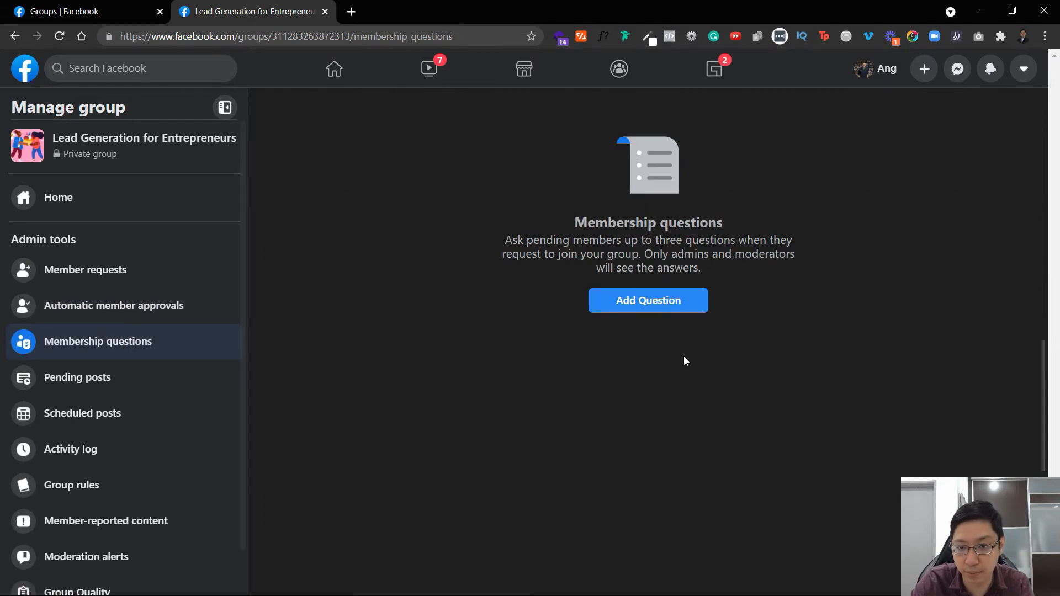
left_click(678, 304)
left_click(564, 306)
type("What are your biggest challenge in lead generation")
left_click(655, 305)
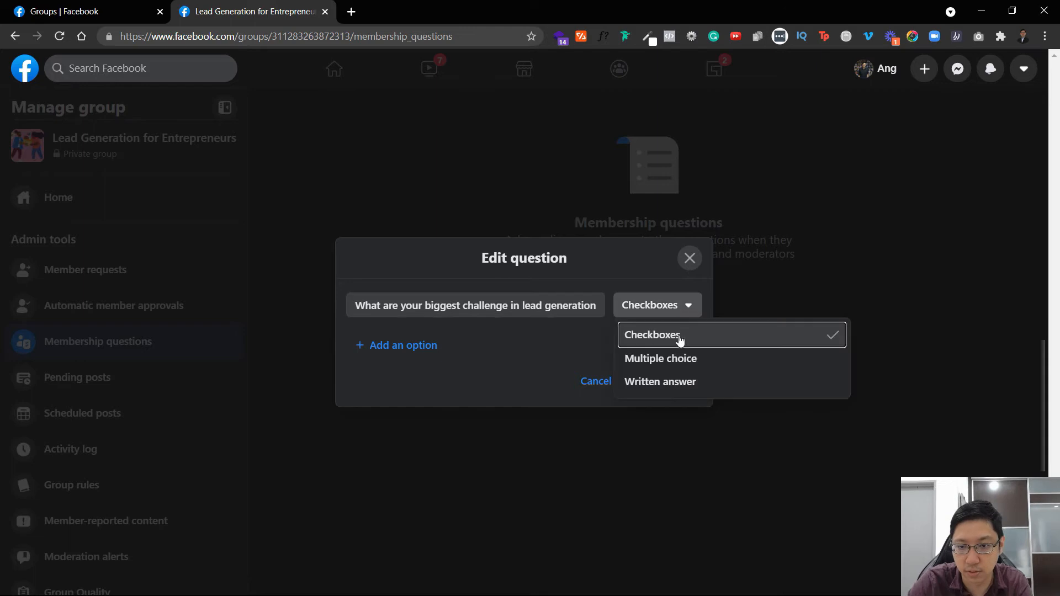
left_click(677, 382)
left_click(663, 362)
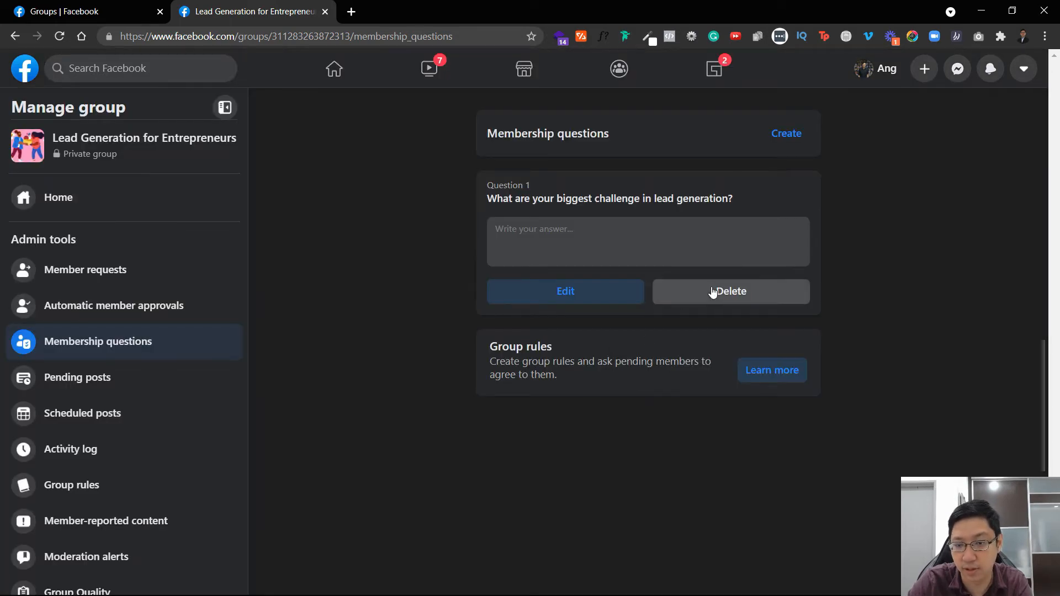
- Create a second membership question, "What is the best email address to contact you?", with a written answer
left_click(787, 134)
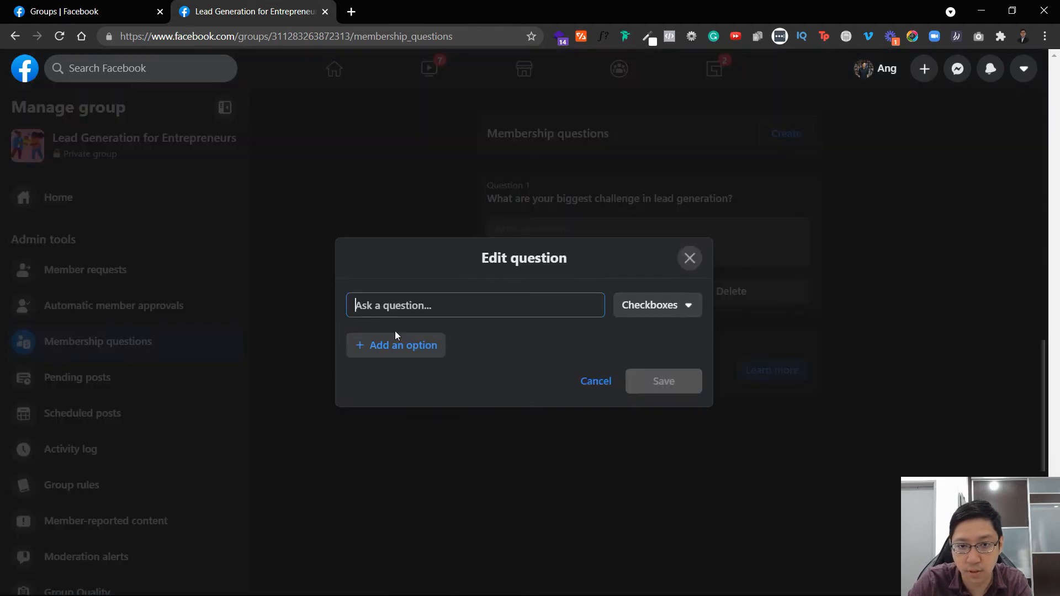
type("What is the best email address to contact you?")
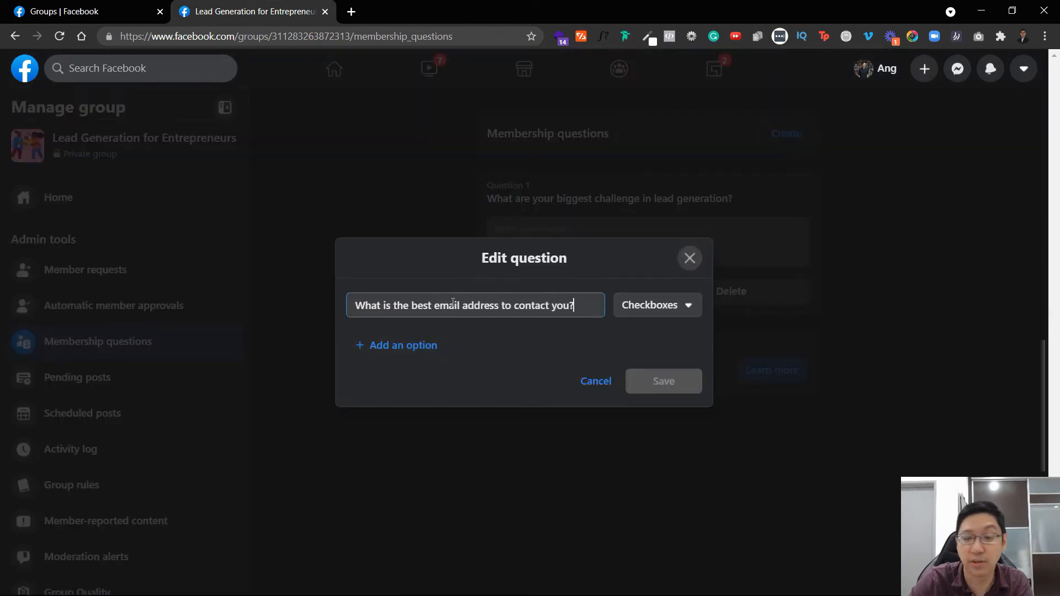
left_click(639, 311)
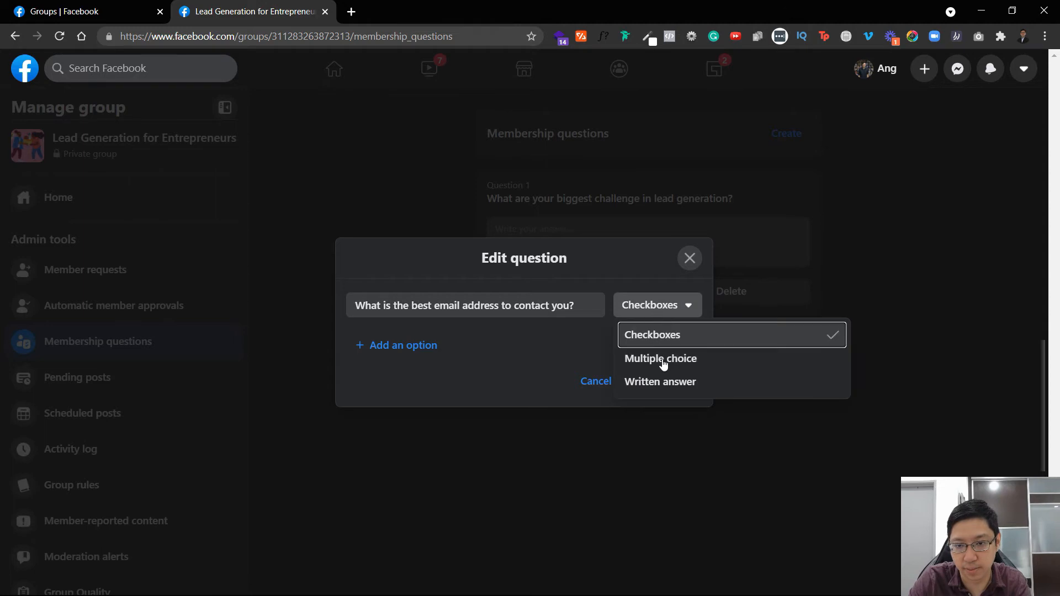
left_click(674, 383)
left_click(653, 360)
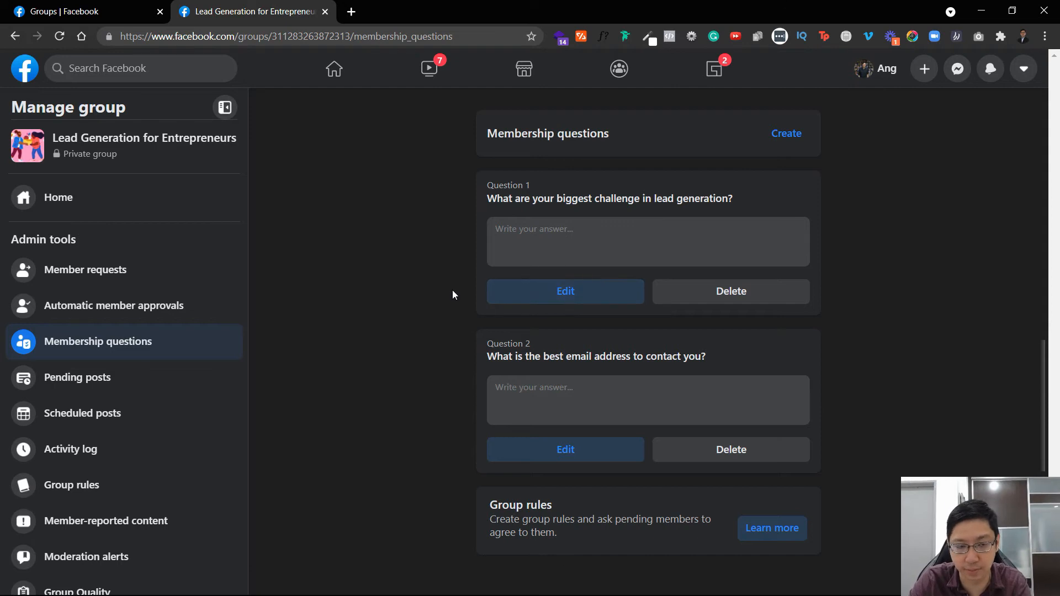
- Check the group's pending posts and their sort order choices, and view the scheduled posts
left_click(144, 381)
left_click(789, 137)
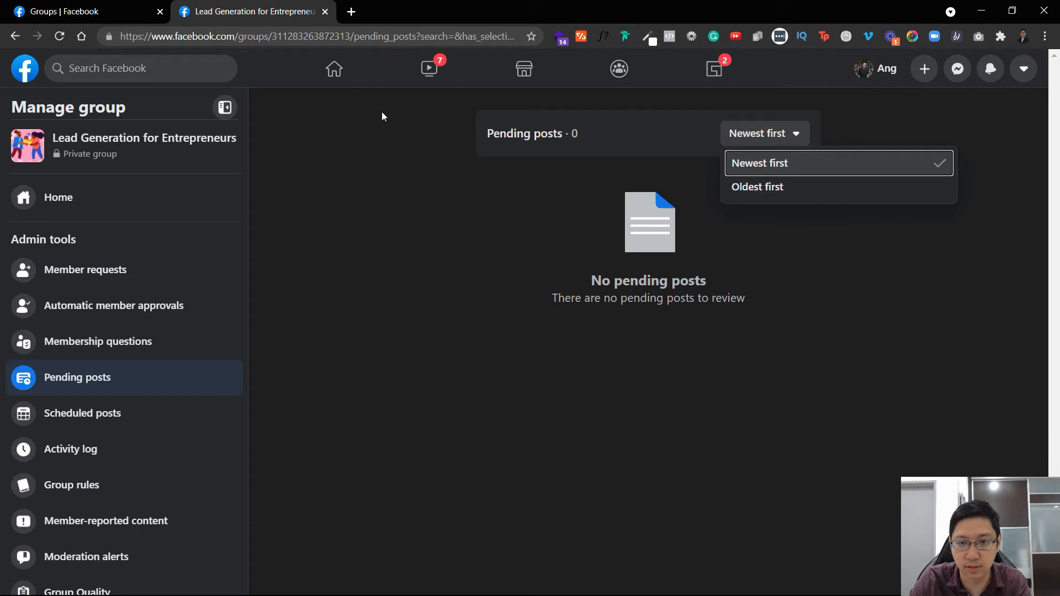
left_click(562, 228)
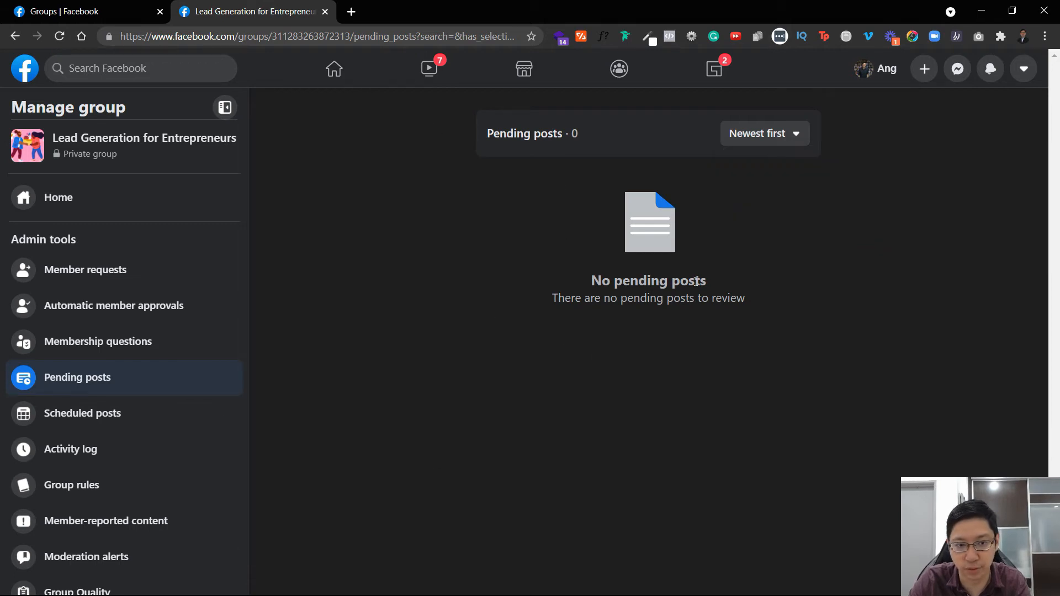
left_click(76, 422)
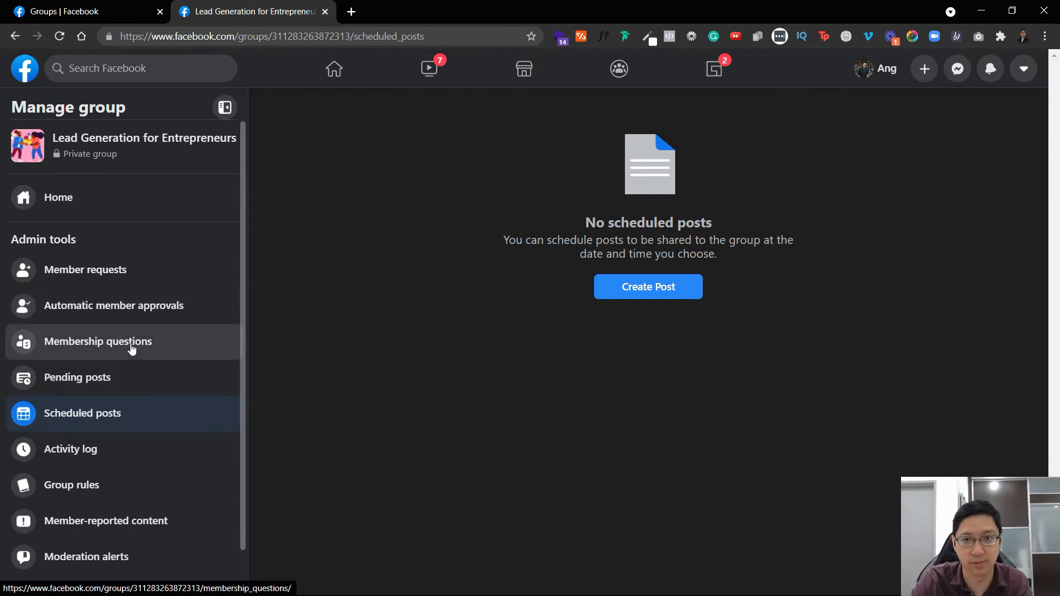
- View the group's activity log and its filter options
left_click(100, 462)
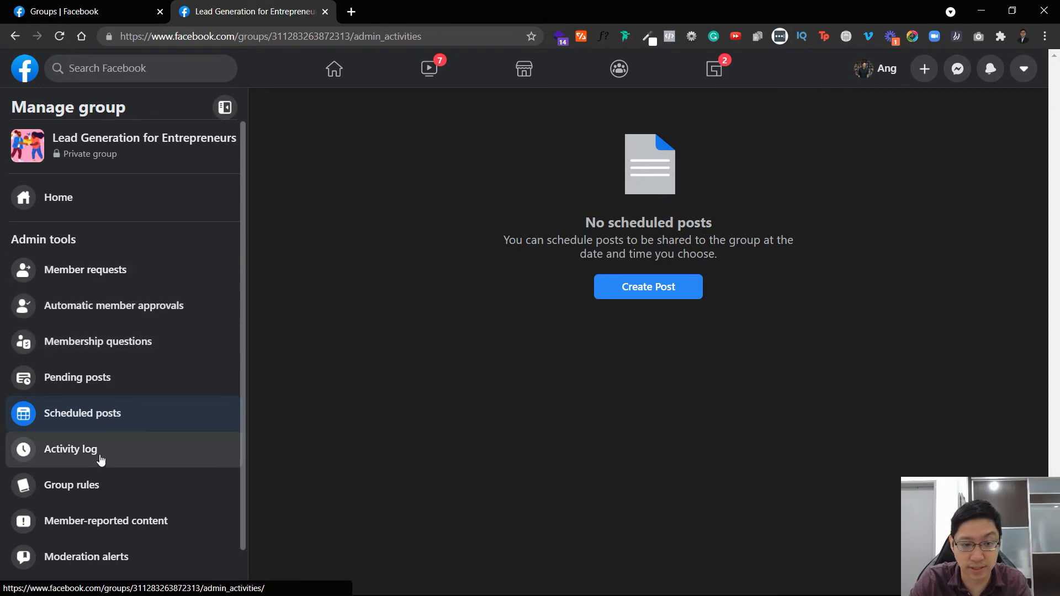
scroll(121, 420, "down", 3)
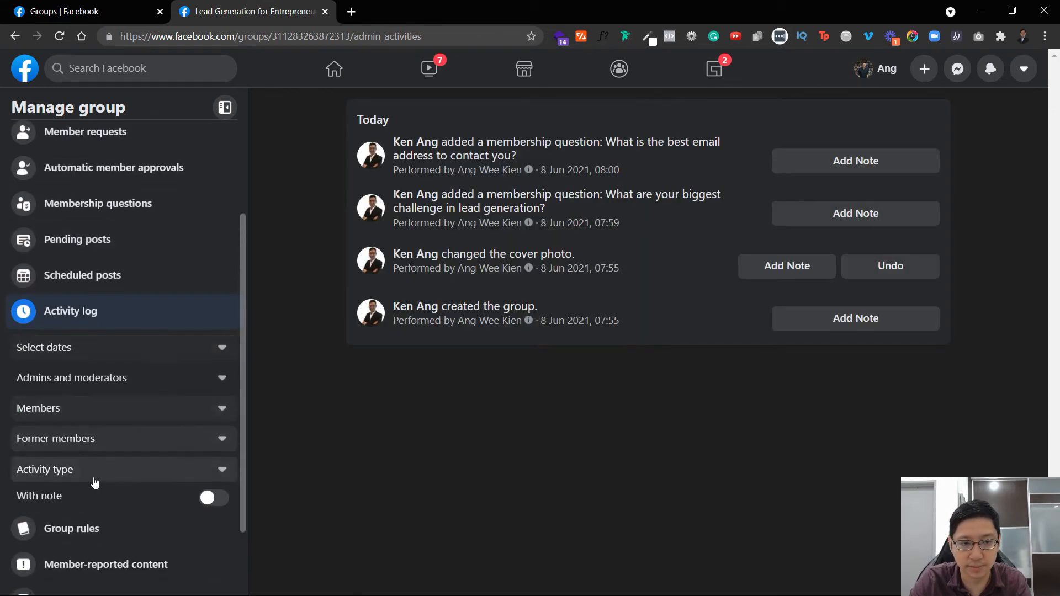
- Create two group rules from the examples "Be kind and courteous" and "No hate speech or bullying"
left_click(88, 530)
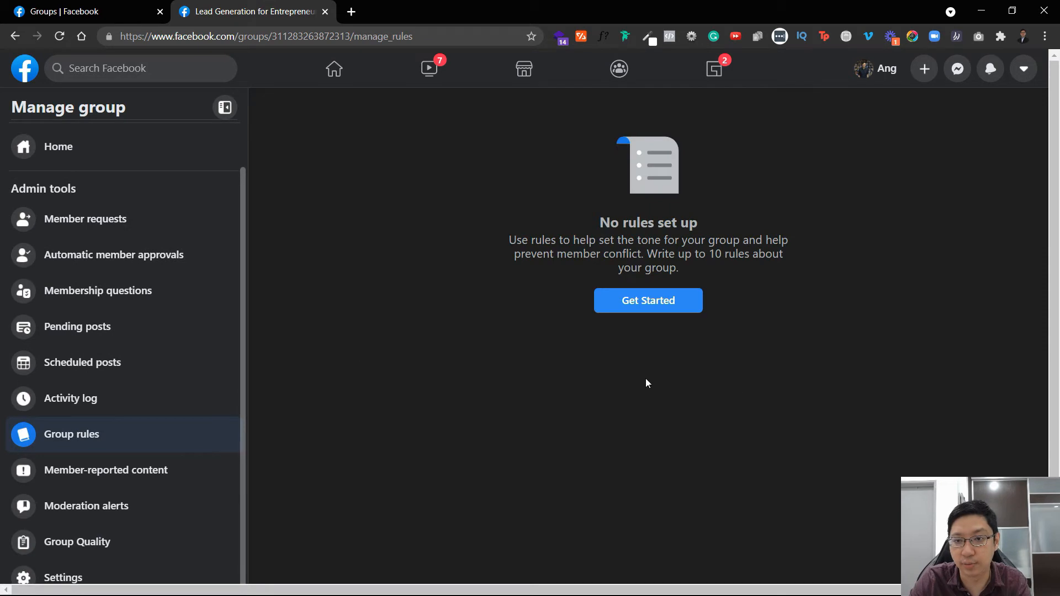
left_click(667, 303)
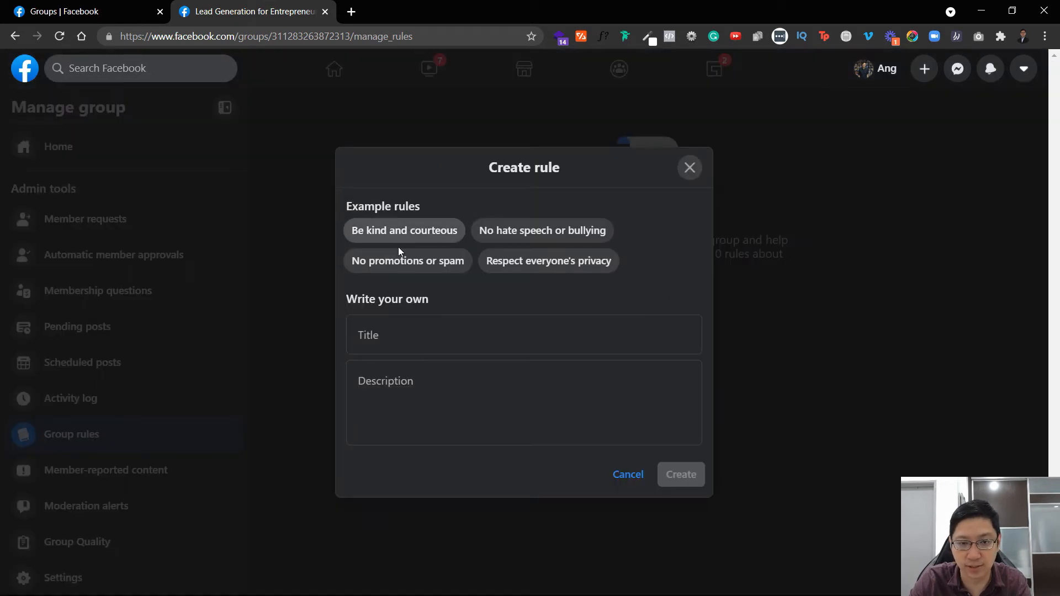
left_click(440, 234)
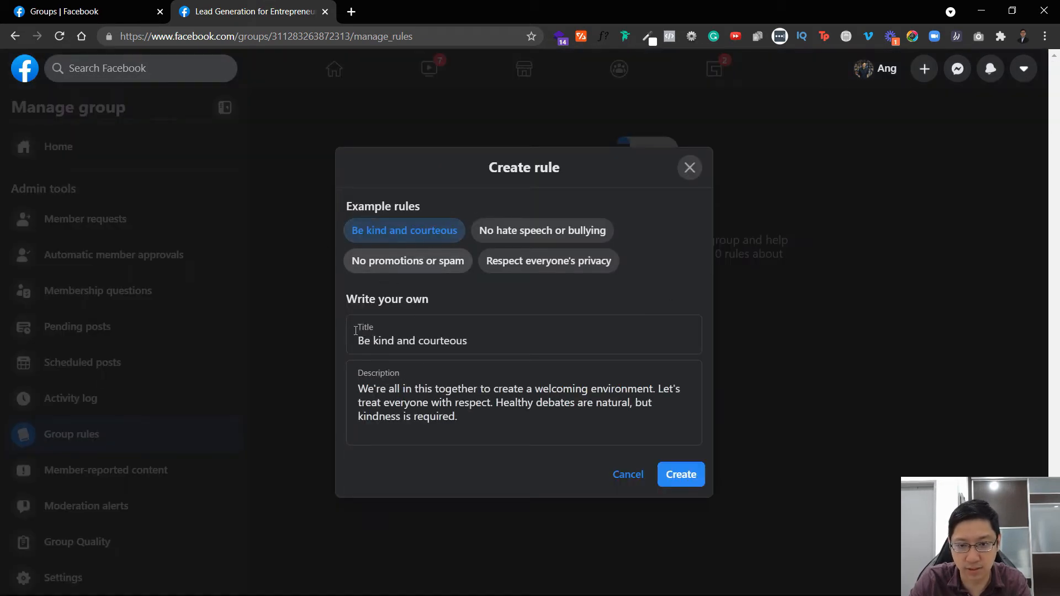
left_click(692, 482)
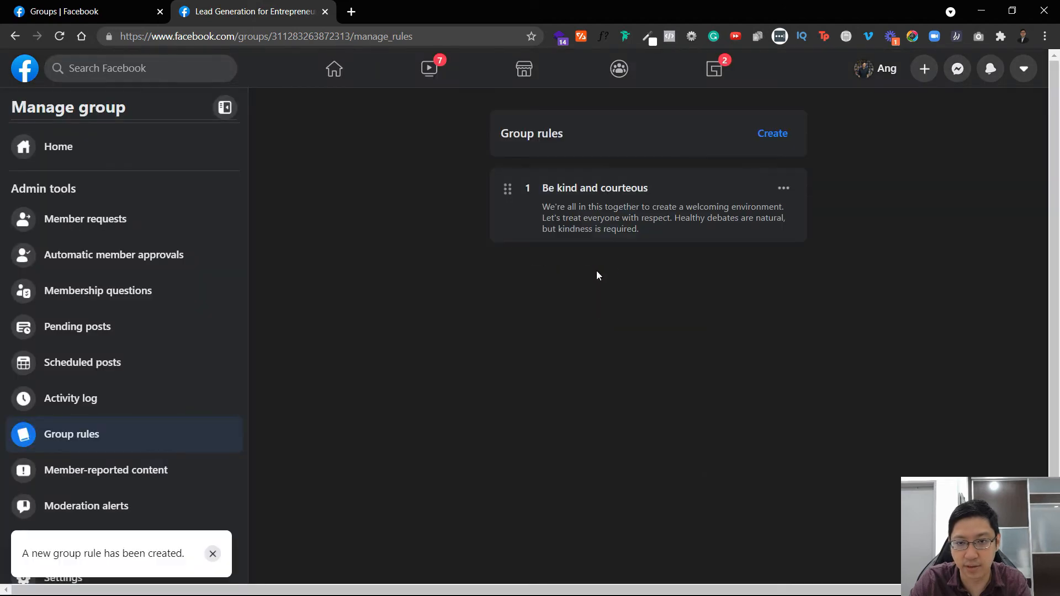
left_click(775, 135)
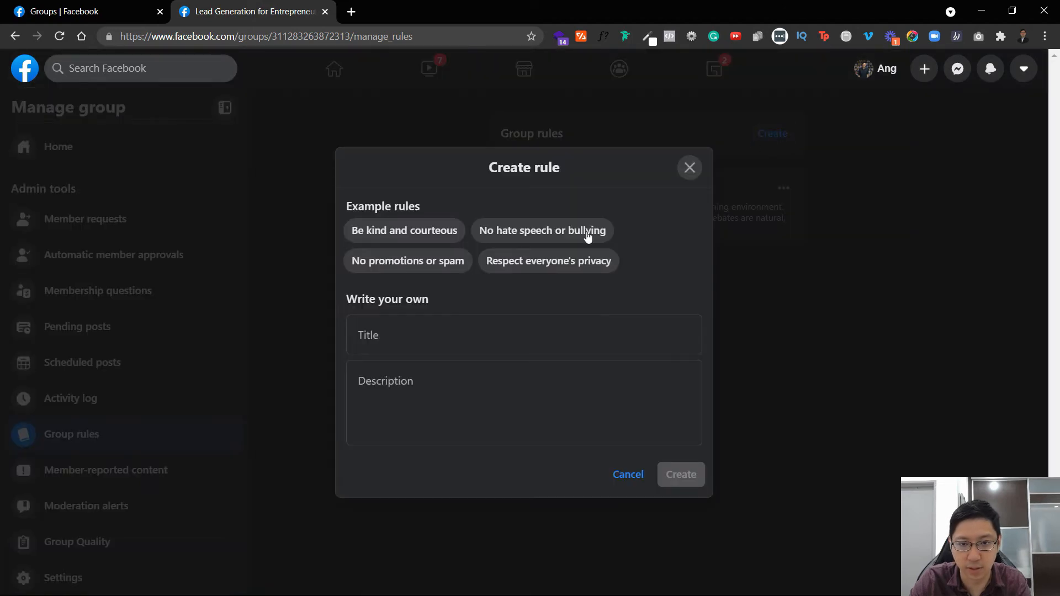
left_click(527, 231)
left_click(691, 484)
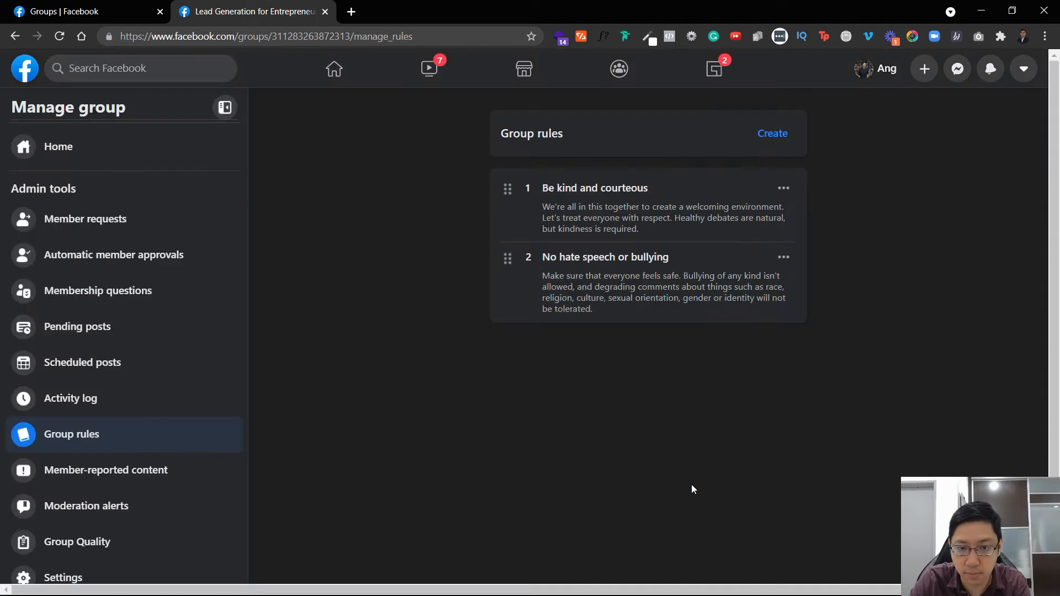
left_click(781, 263)
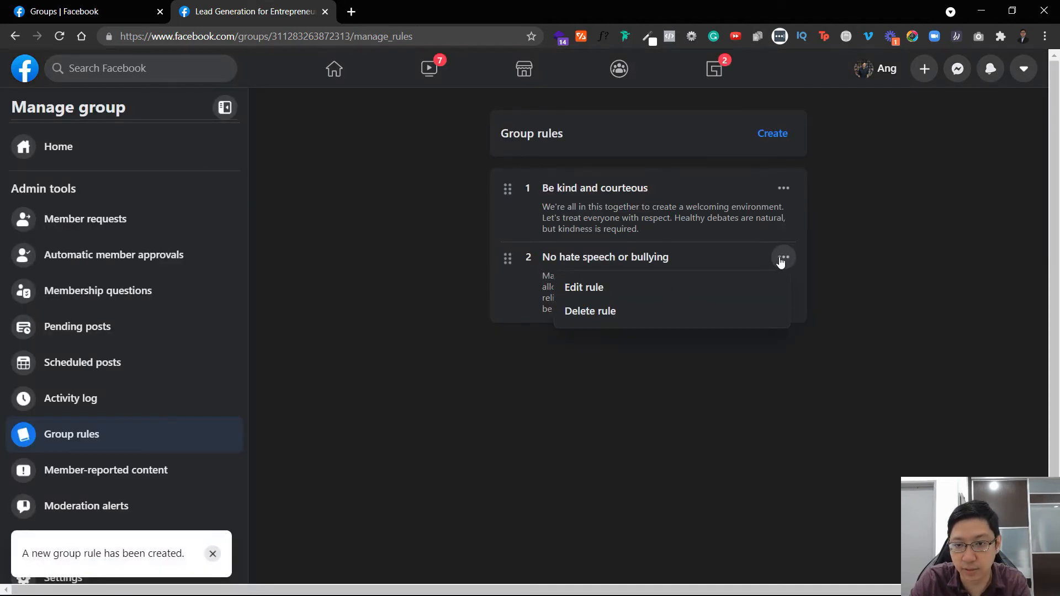
left_click(650, 367)
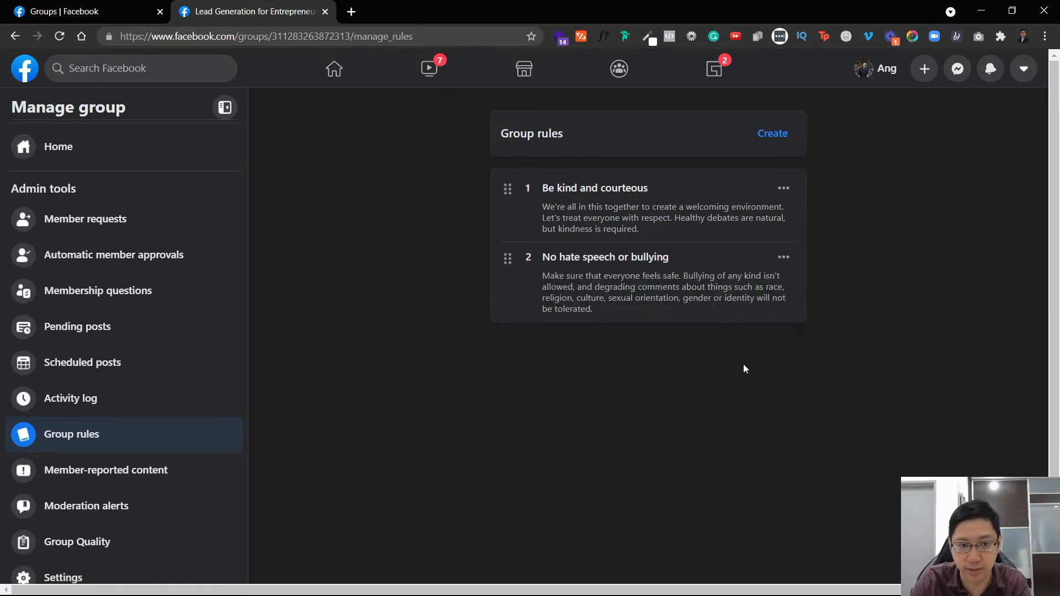
- Add the example rules "No promotions or spam" and "Respect everyone's privacy" to the group rules
left_click(773, 138)
left_click(447, 271)
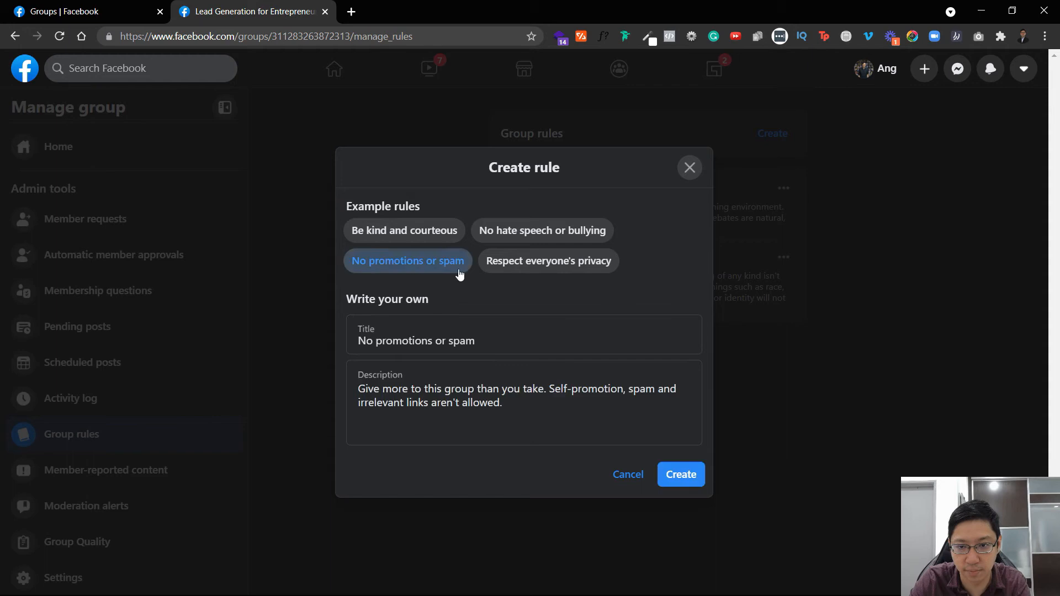
left_click(679, 478)
left_click(773, 135)
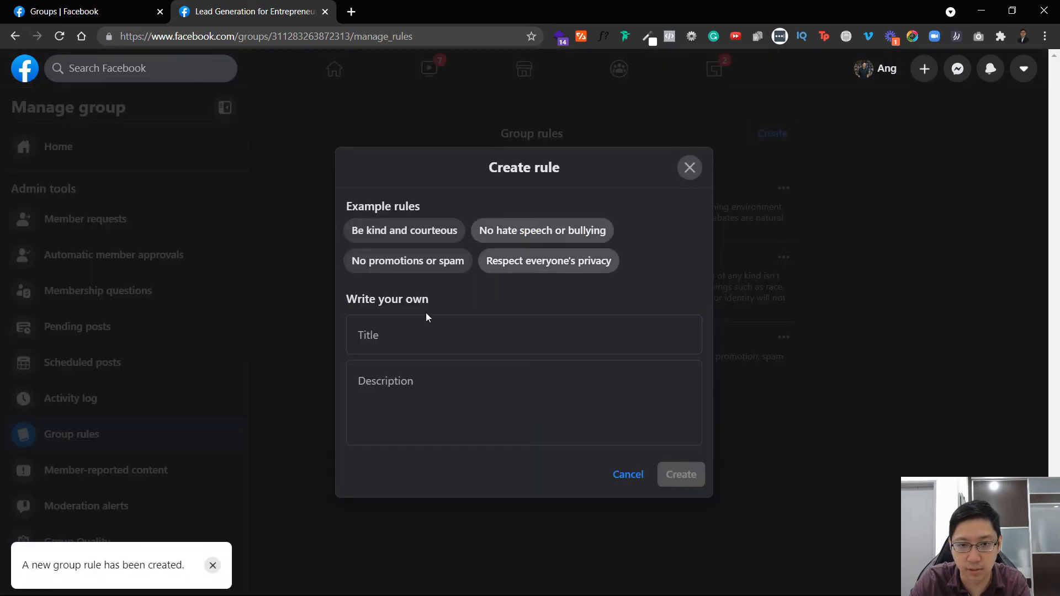
left_click(547, 262)
left_click(696, 482)
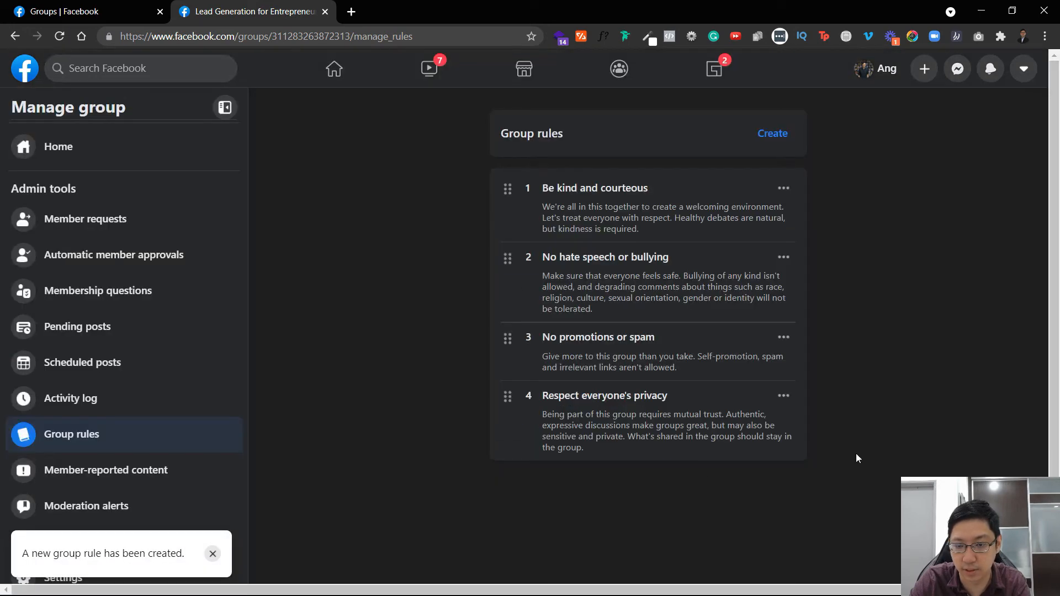
left_click(772, 134)
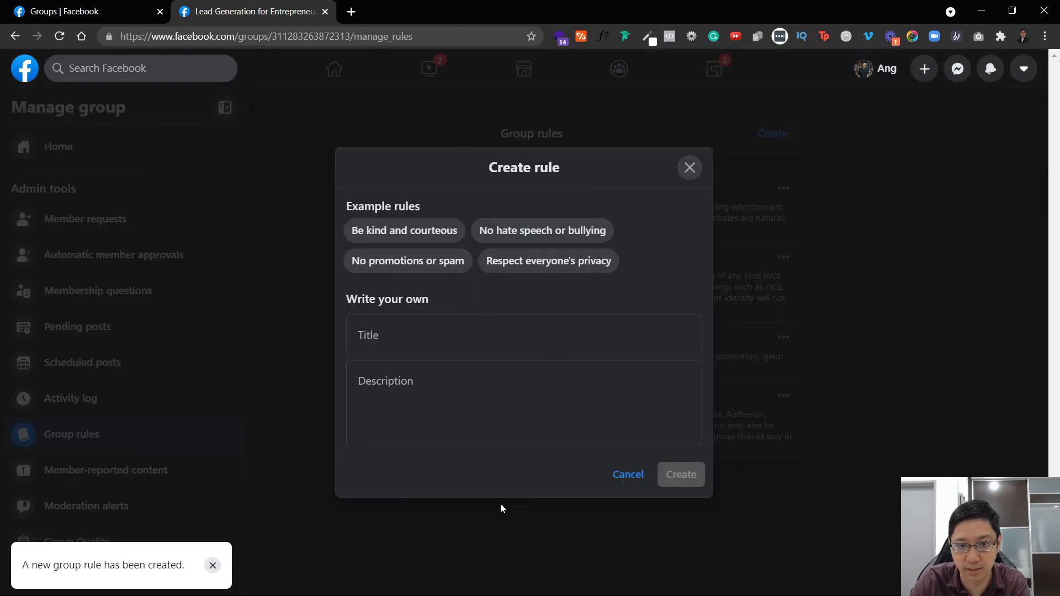
left_click(690, 168)
left_click_drag(505, 387, 494, 449)
- Check the group's member-reported content and read its explanation
left_click(84, 482)
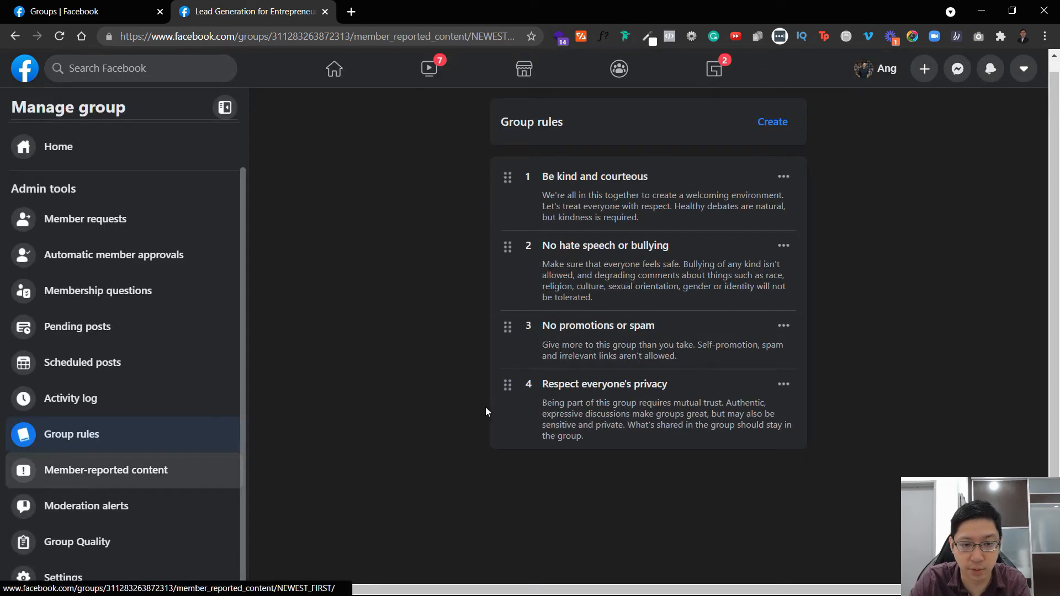
left_click_drag(540, 228, 764, 262)
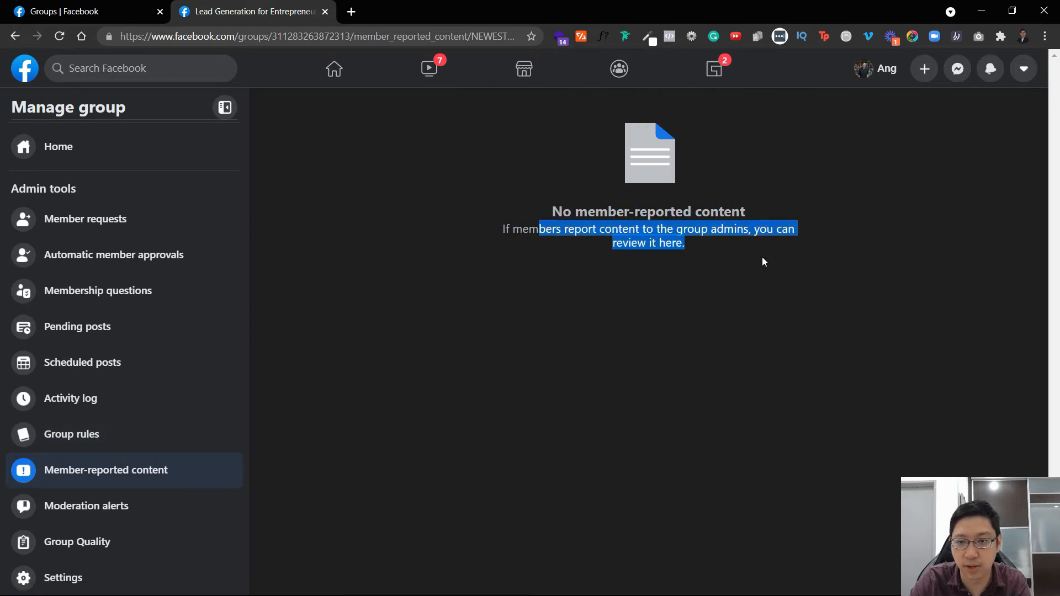
left_click(598, 254)
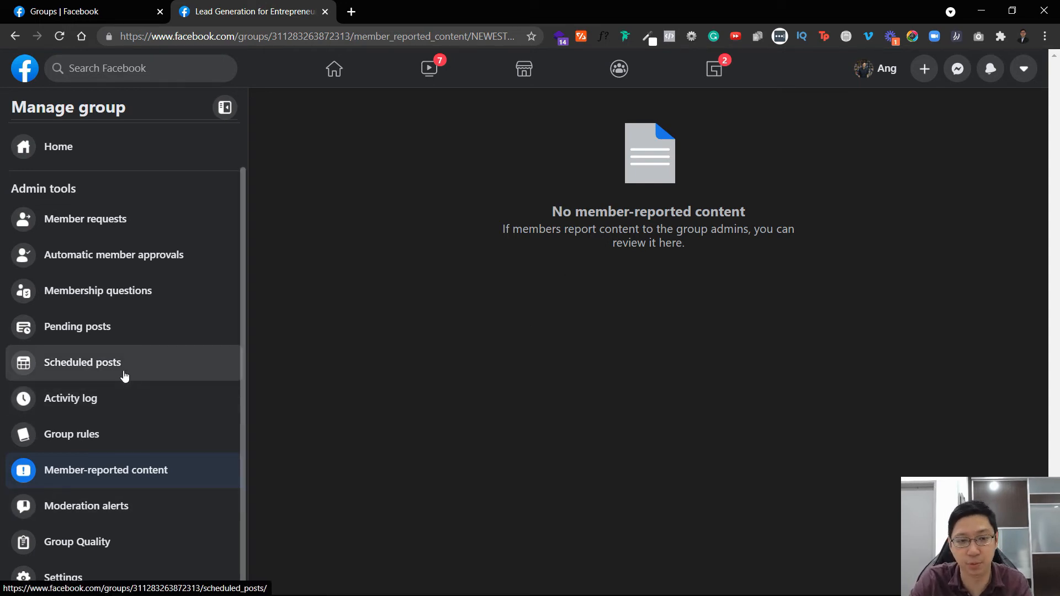
- Look at the moderation alert types and the keyword alert form without adding a keyword
left_click(118, 509)
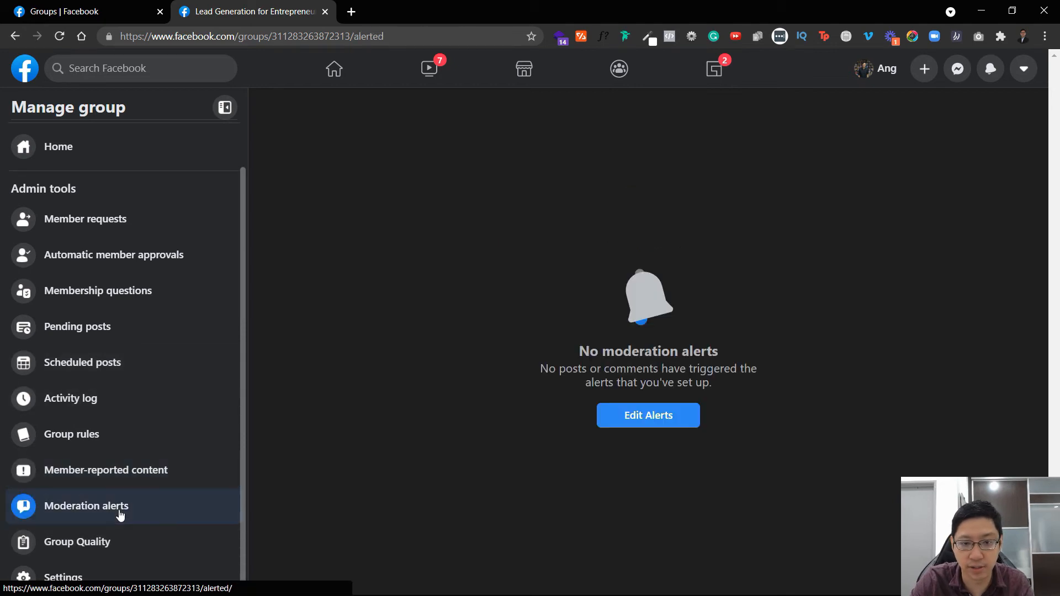
left_click(684, 418)
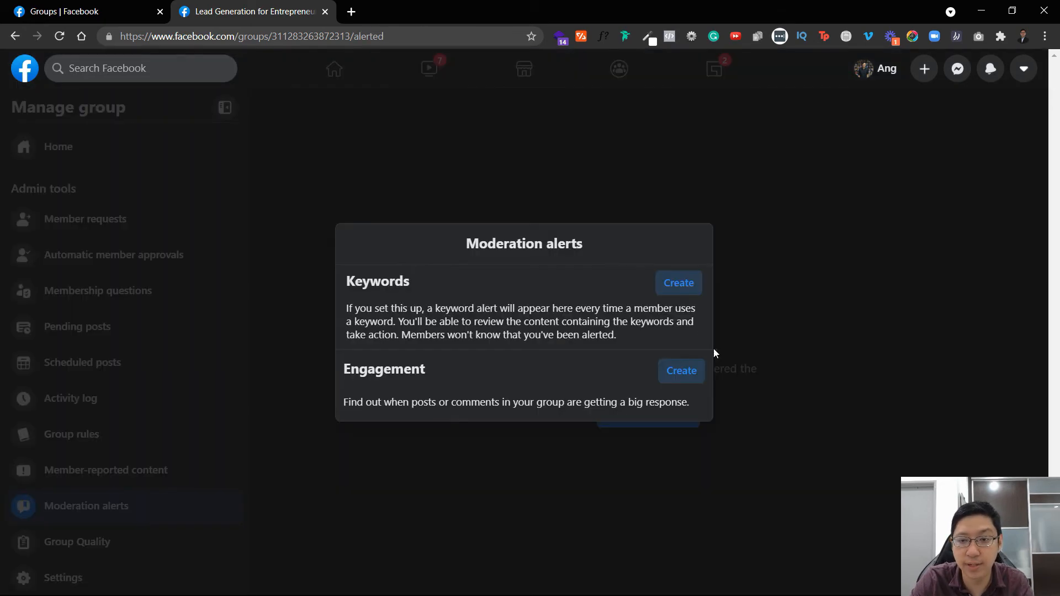
left_click(684, 286)
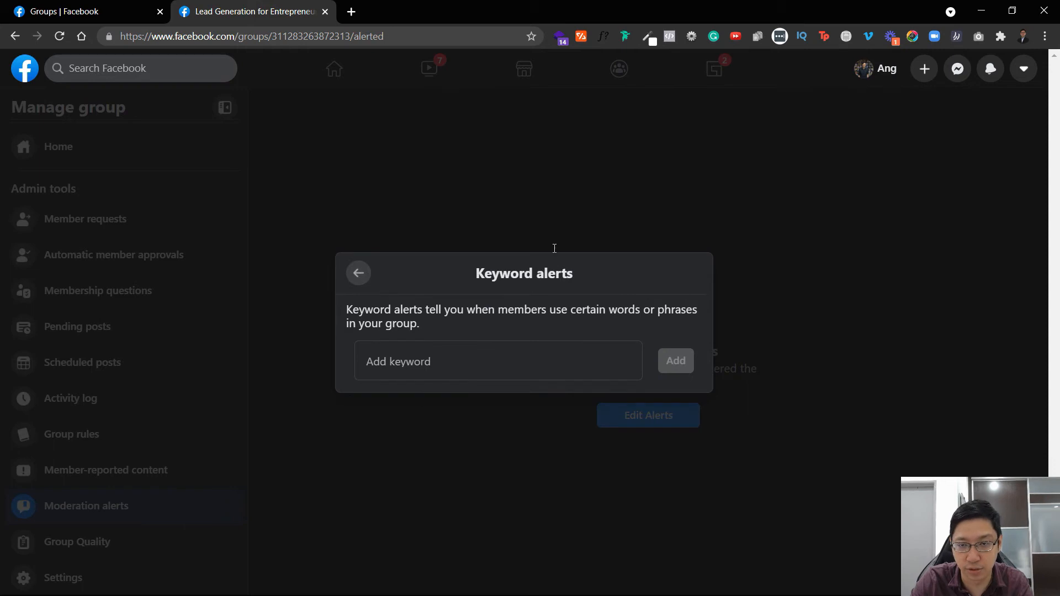
left_click(365, 273)
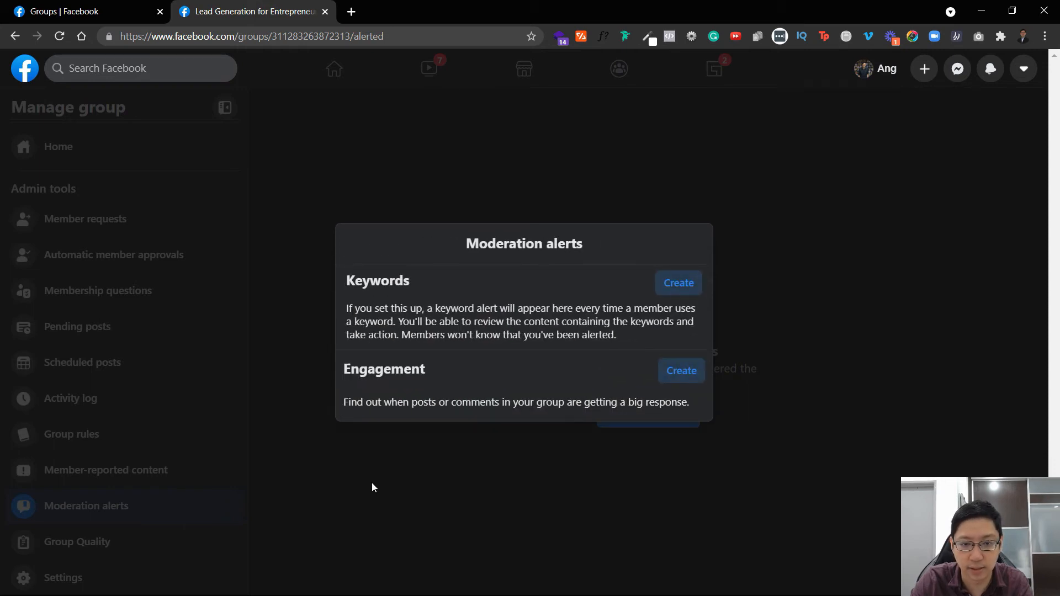
- Examine the engagement alert options for posts with Comments as the engagement type, and leave without saving
left_click(670, 385)
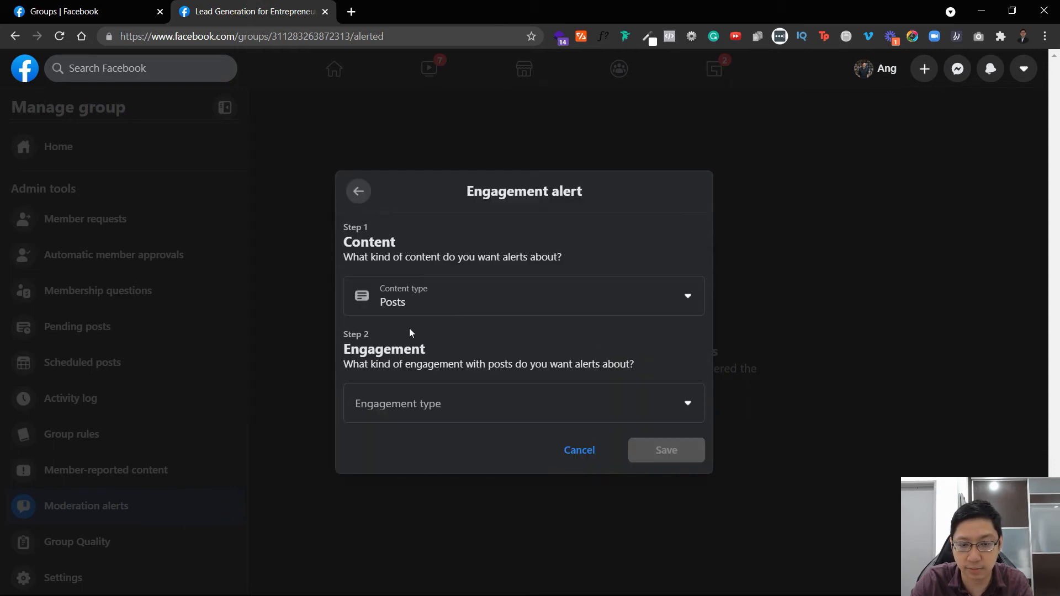
left_click(502, 405)
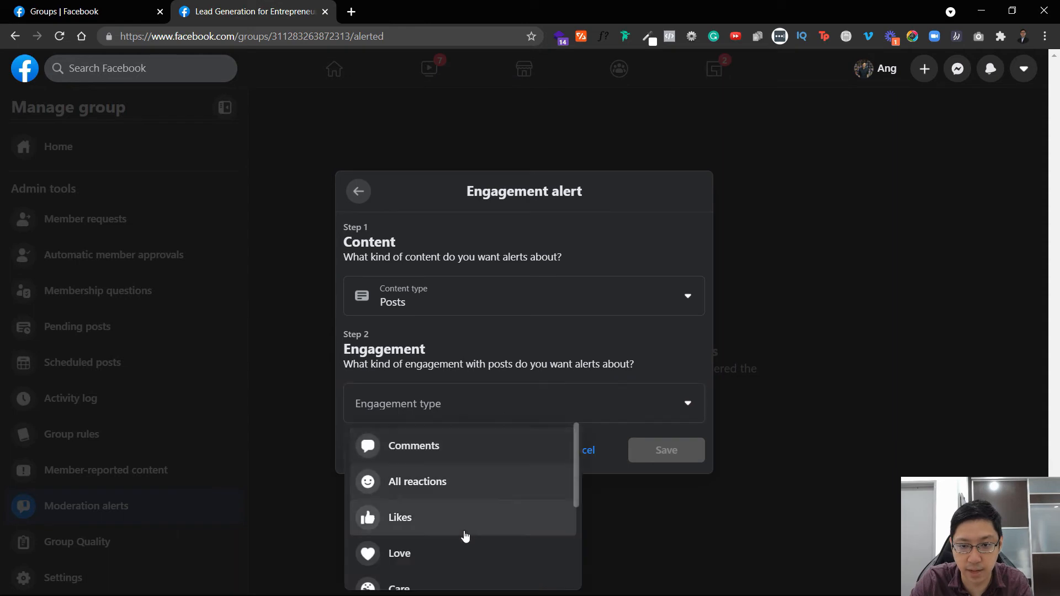
left_click(516, 448)
left_click(412, 456)
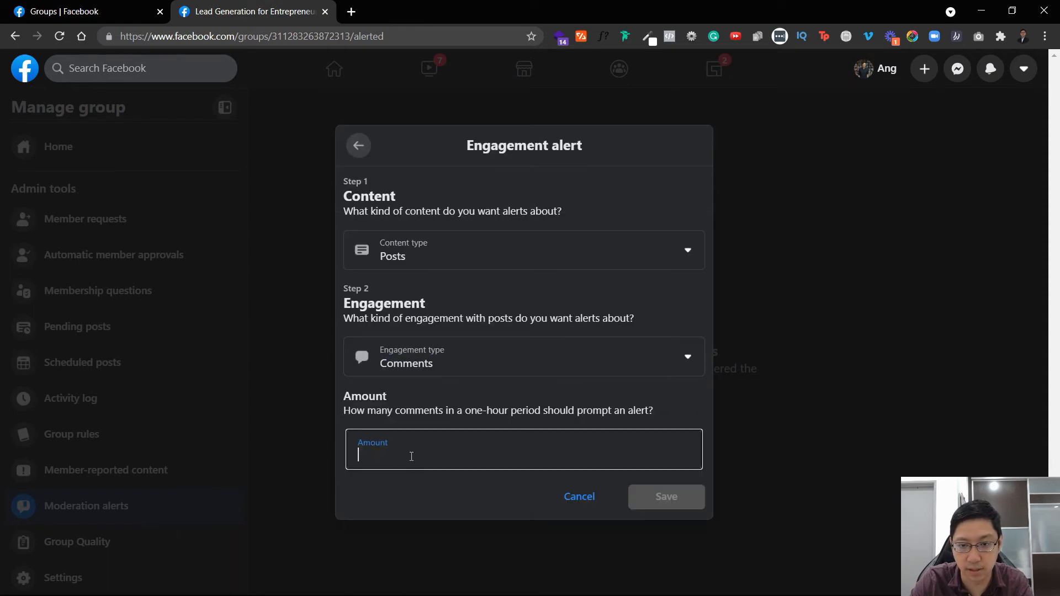
left_click(595, 497)
- View the Group Quality page and read what it reports on
left_click(77, 542)
left_click_drag(390, 154, 708, 207)
left_click(708, 207)
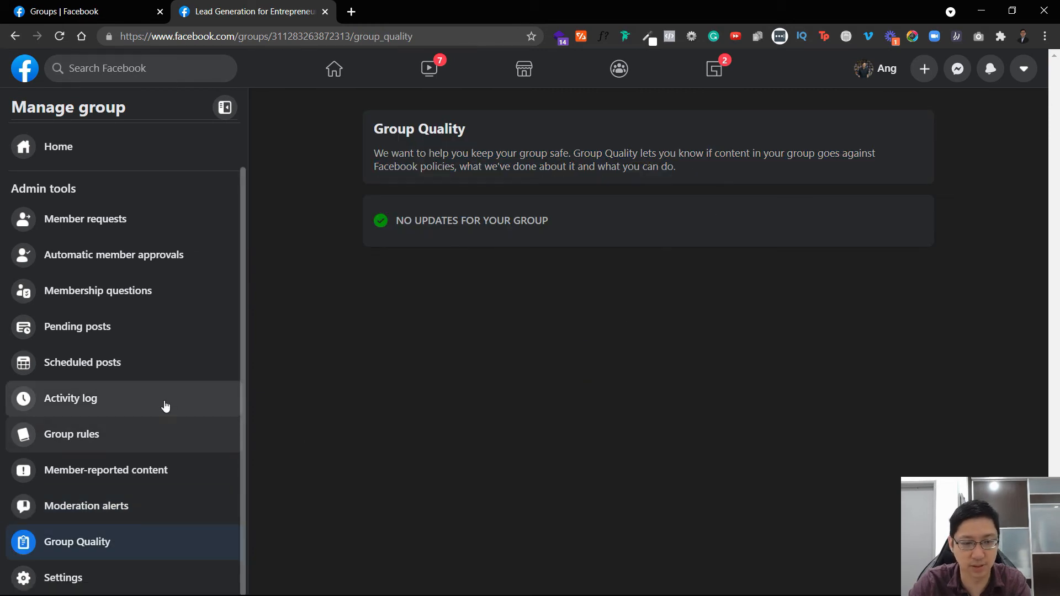
- Open the group settings and look at the name, description and location fields without changing them
left_click(94, 585)
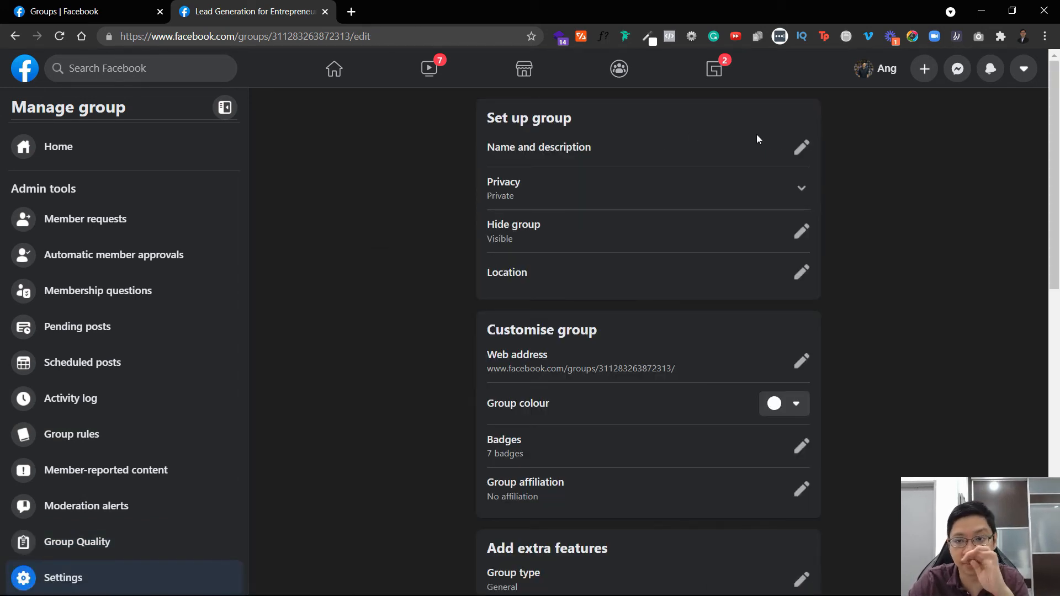
left_click(800, 146)
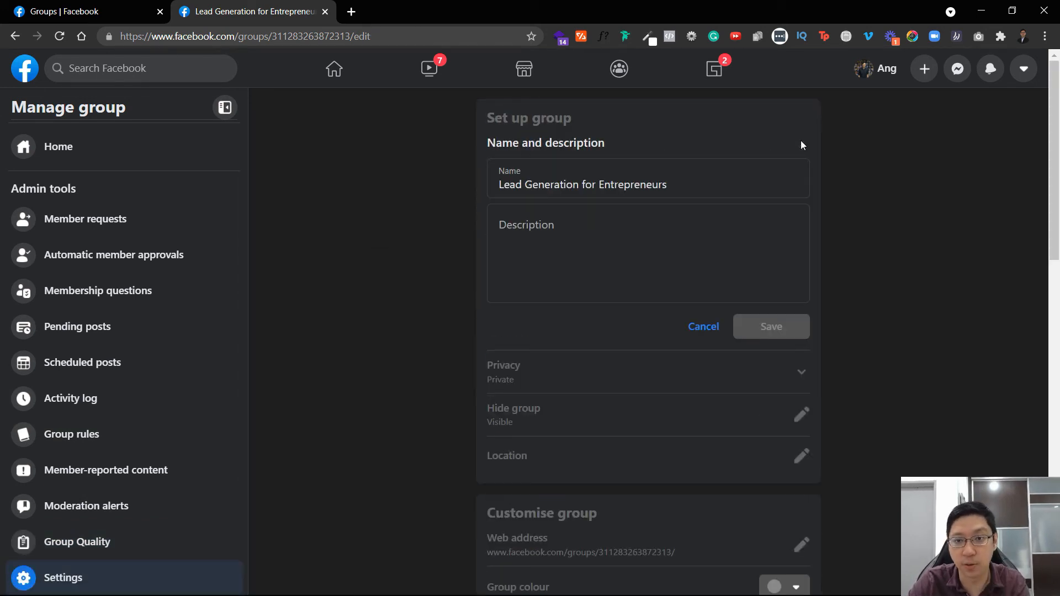
left_click(629, 247)
scroll(795, 303, "down", 4)
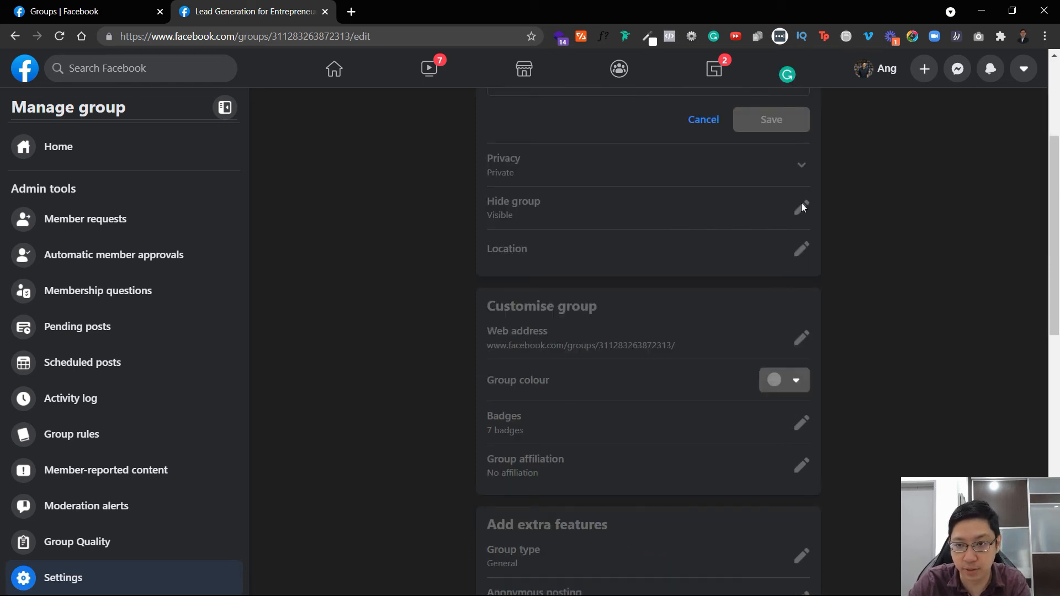
left_click(703, 118)
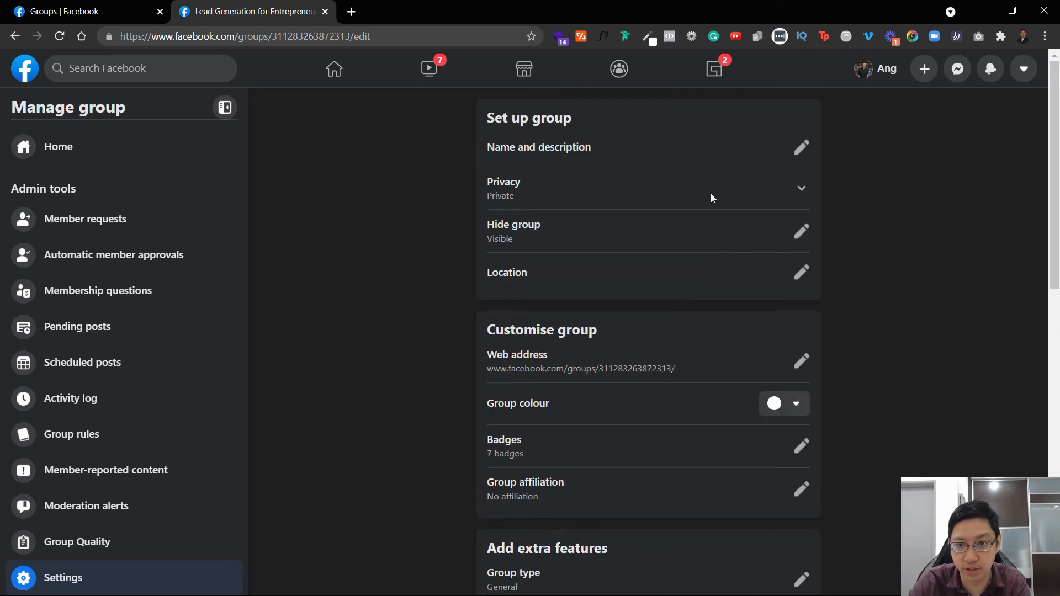
left_click(800, 272)
left_click(708, 495)
scroll(732, 204, "down", 1)
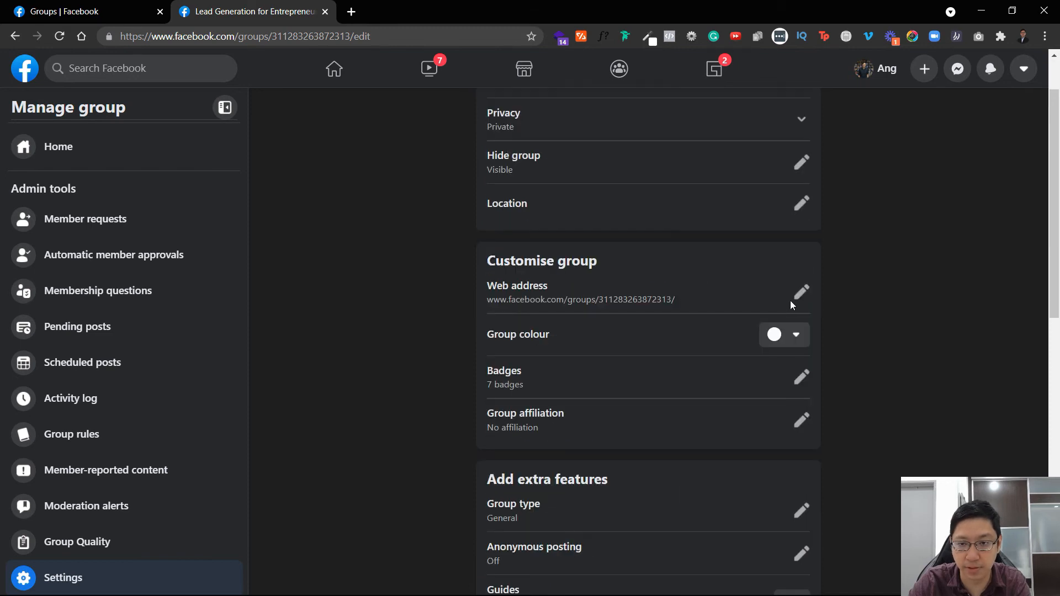
- Try the custom web address "leadgenerationforbusiness" for the group, clear it and cancel the edit
left_click(799, 294)
left_click(635, 335)
type("leadgenerationforbusiness")
key("ctrl+a")
key("BackSpace")
key("ctrl+z")
key("BackSpace")
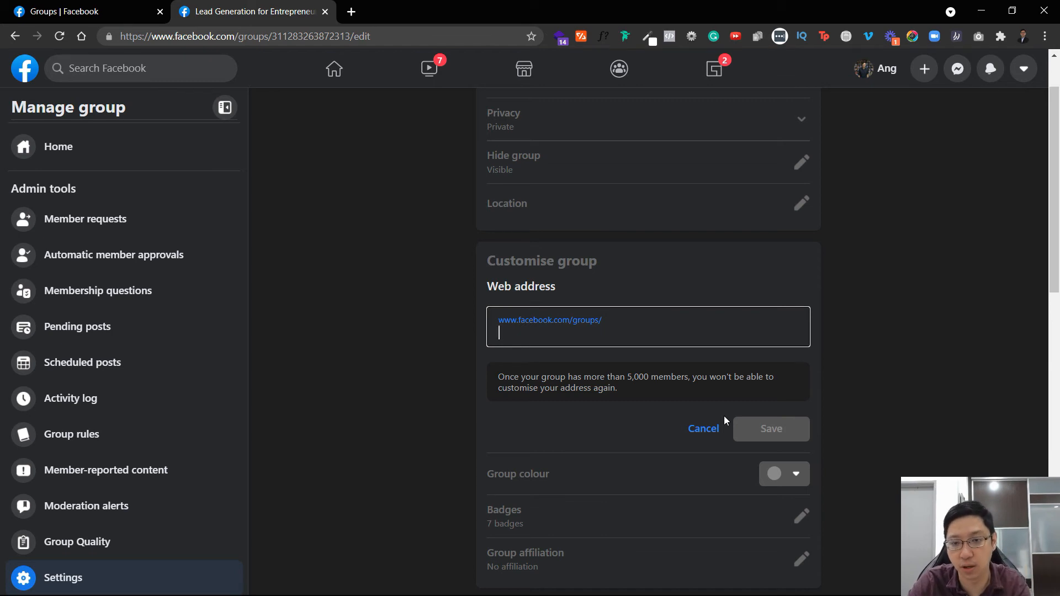
left_click(701, 431)
- Look at the group colour setting and the list of member badges, leaving both as they are
left_click(798, 344)
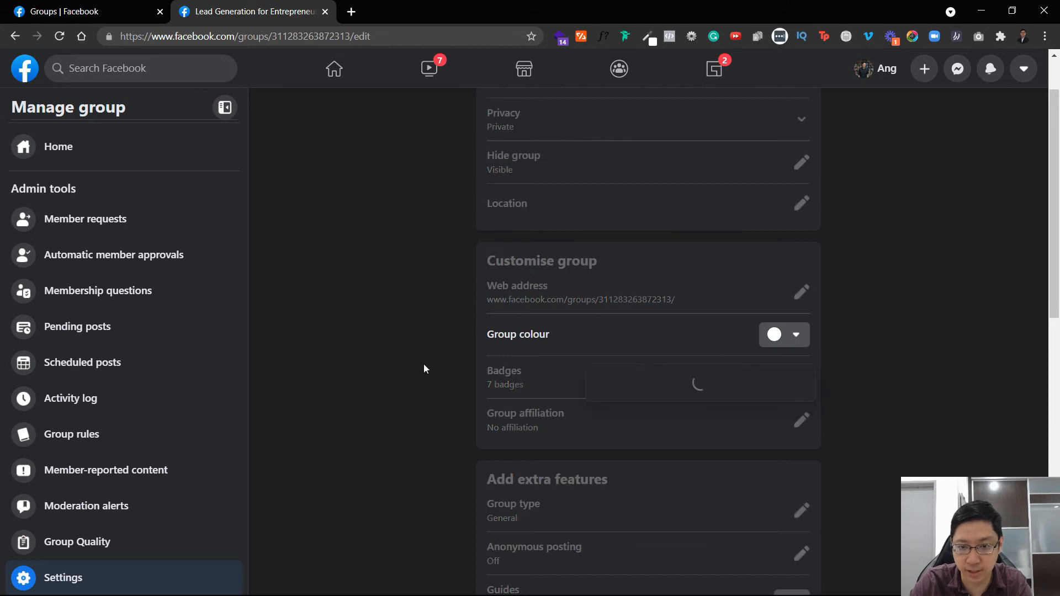
left_click(905, 359)
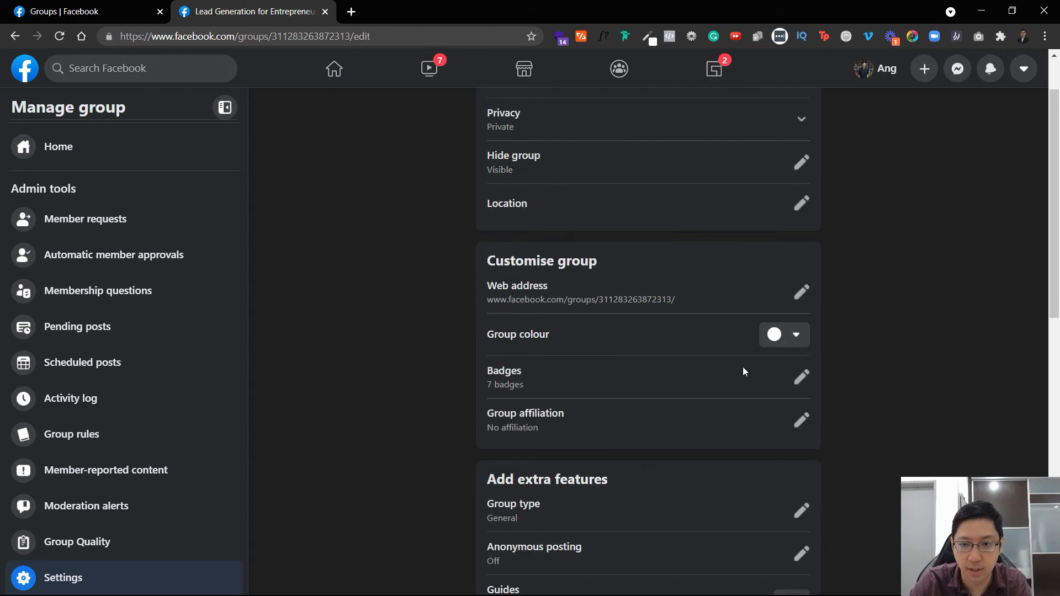
left_click(802, 378)
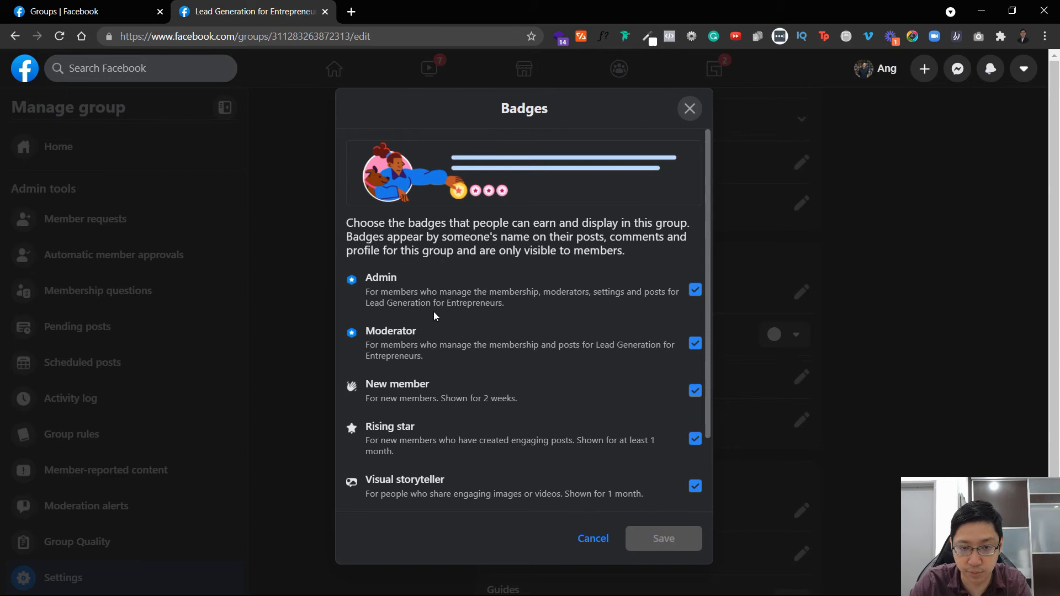
scroll(551, 311, "down", 2)
left_click(593, 538)
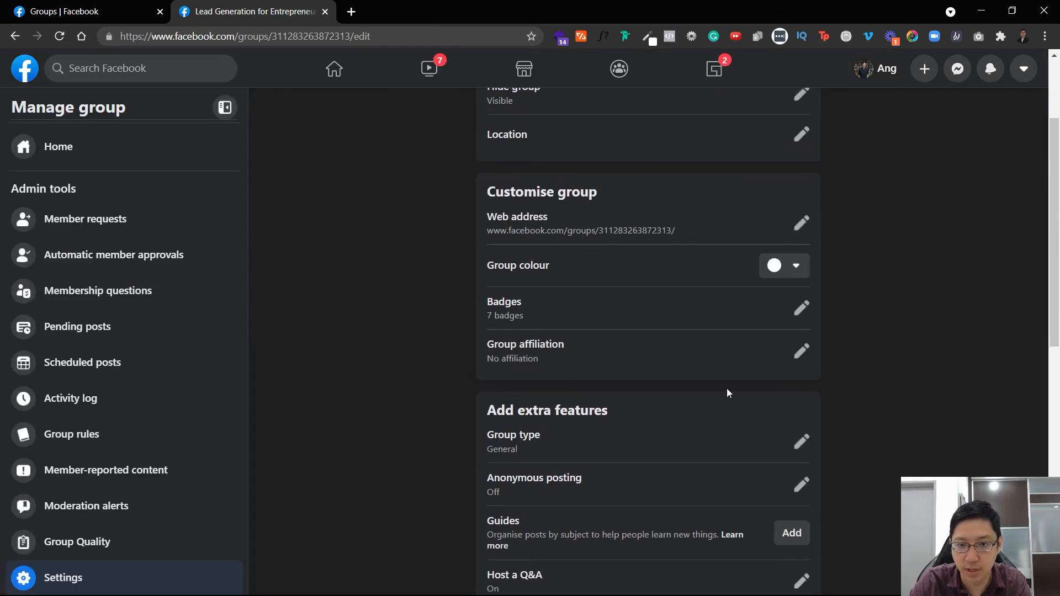
- Look at the group affiliation, group type and Host a Q&A options, closing each without changes
left_click(812, 357)
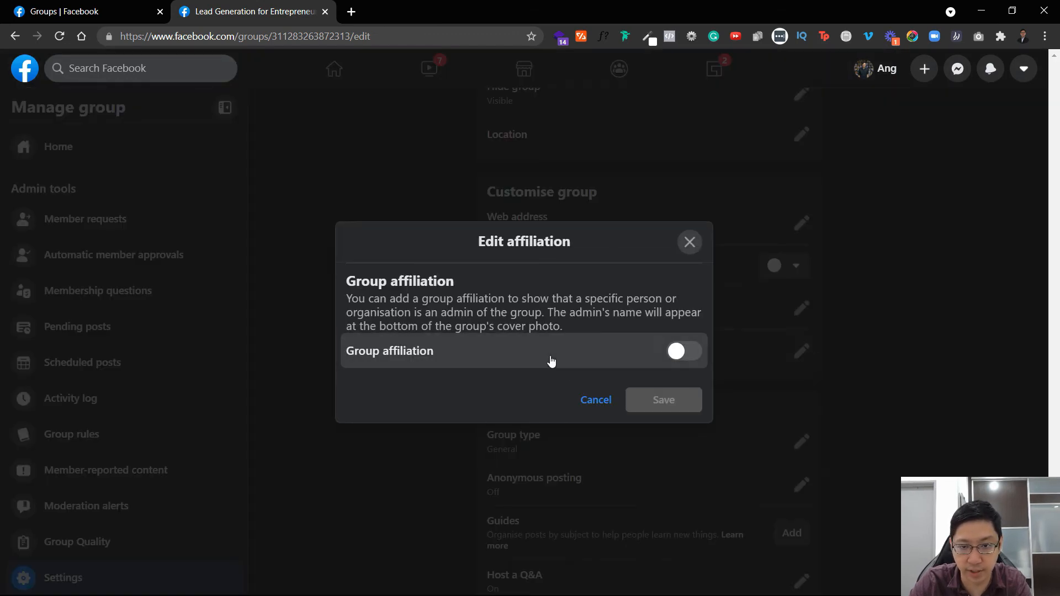
left_click(690, 242)
scroll(679, 243, "down", 4)
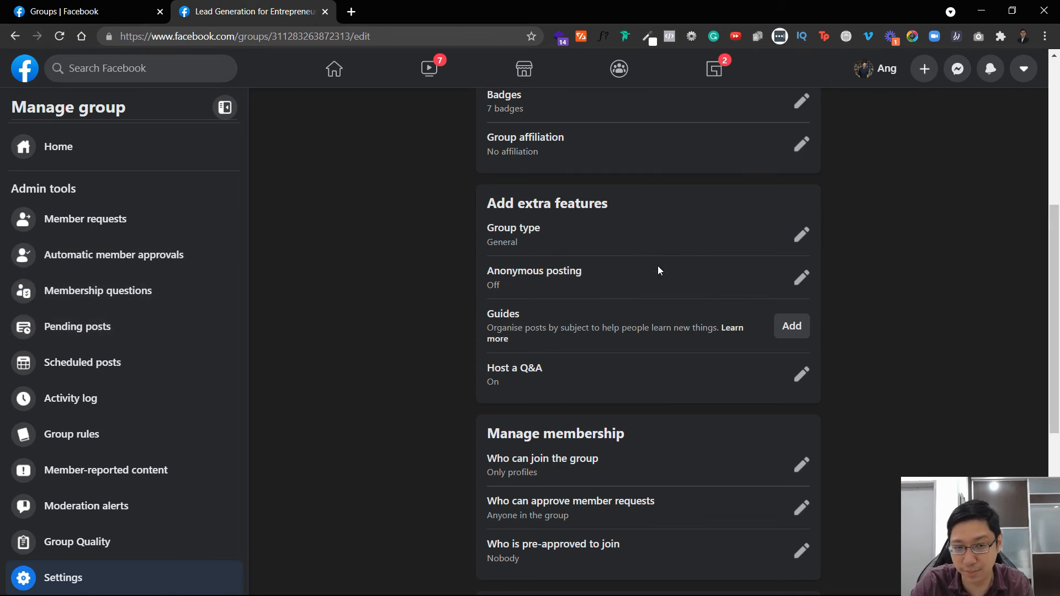
left_click(506, 223)
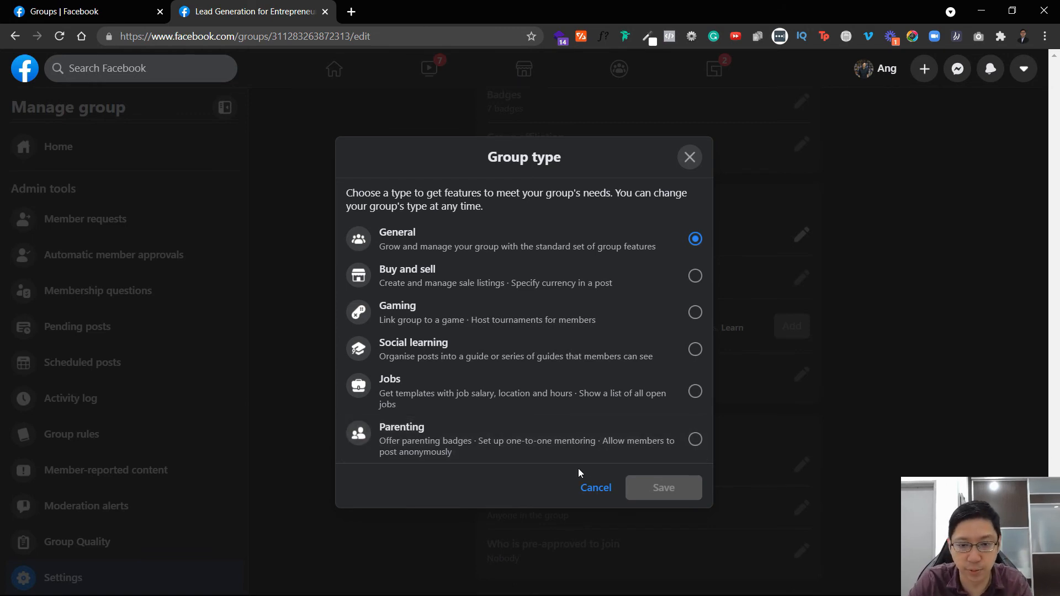
left_click(584, 488)
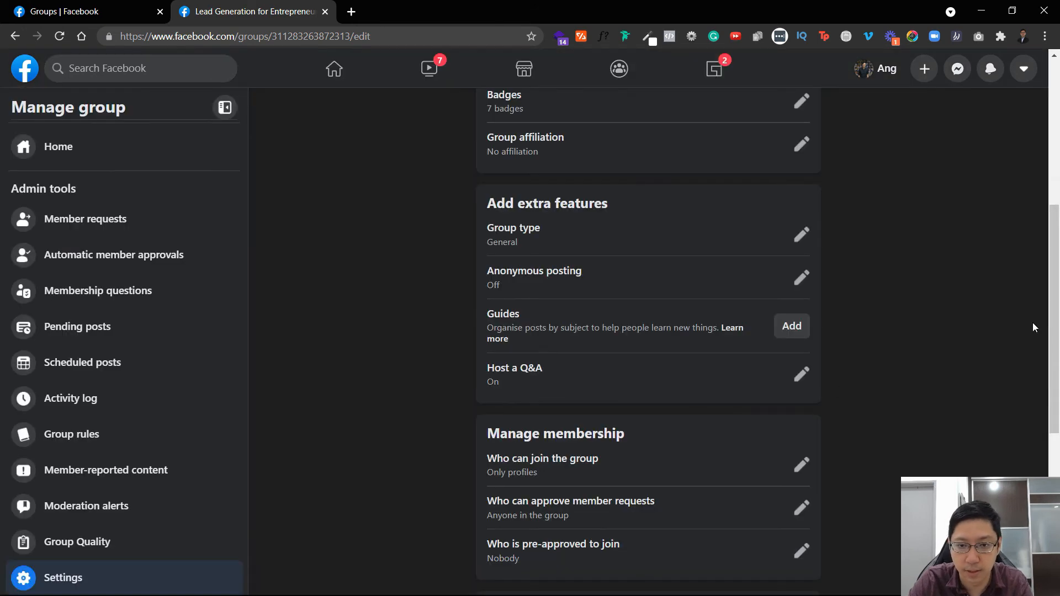
left_click(801, 374)
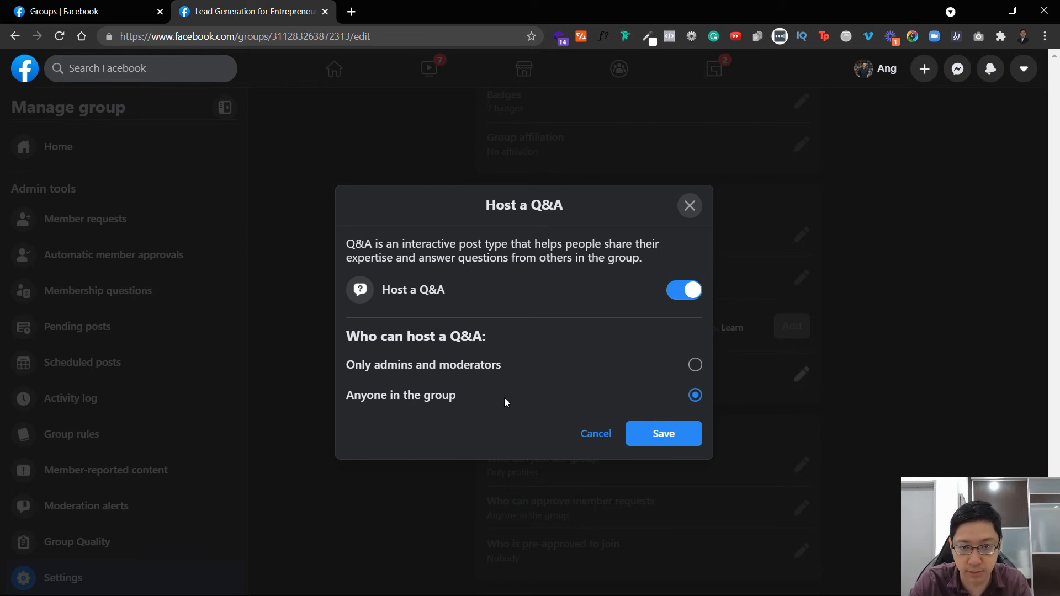
left_click(586, 431)
- Set who can approve member requests to only admins and moderators and save the setting
scroll(387, 371, "down", 2)
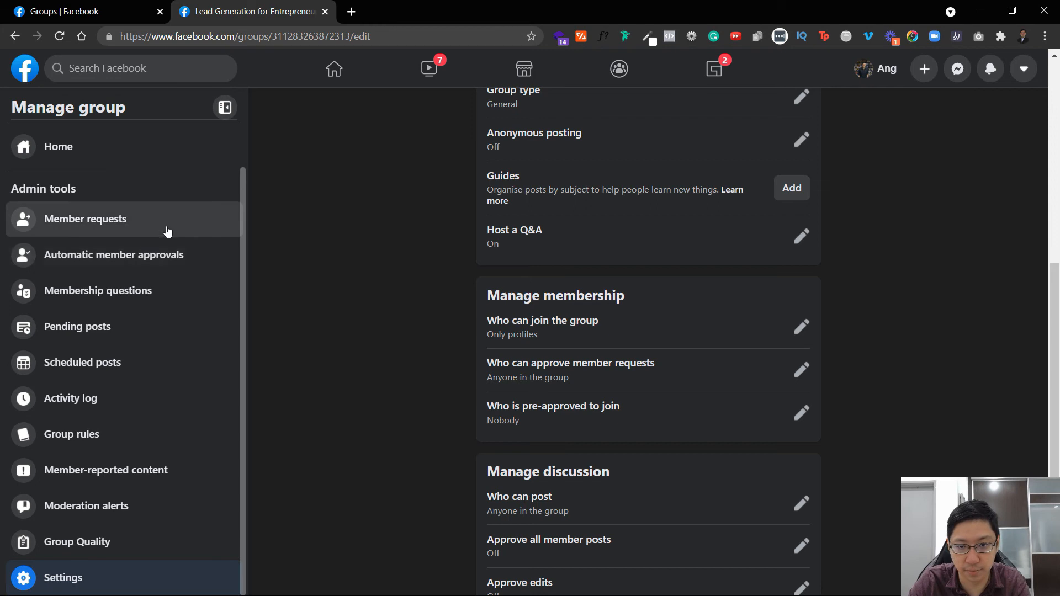
left_click(801, 369)
left_click(802, 425)
left_click(772, 464)
- Look at the membership pre-approval options and the group's linked Pages, leaving both as they are
scroll(641, 276, "down", 3)
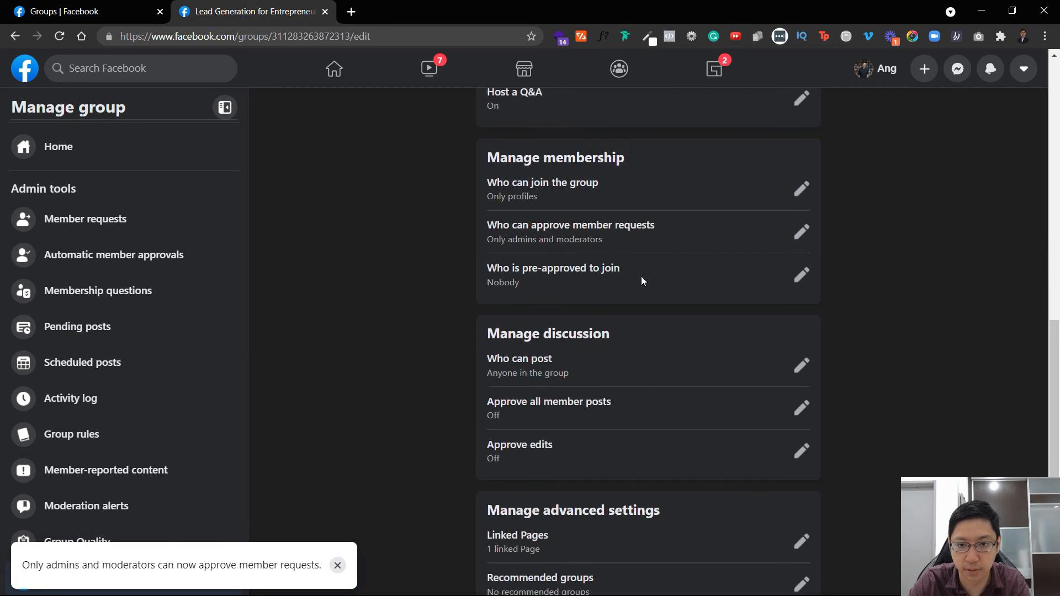
left_click(802, 276)
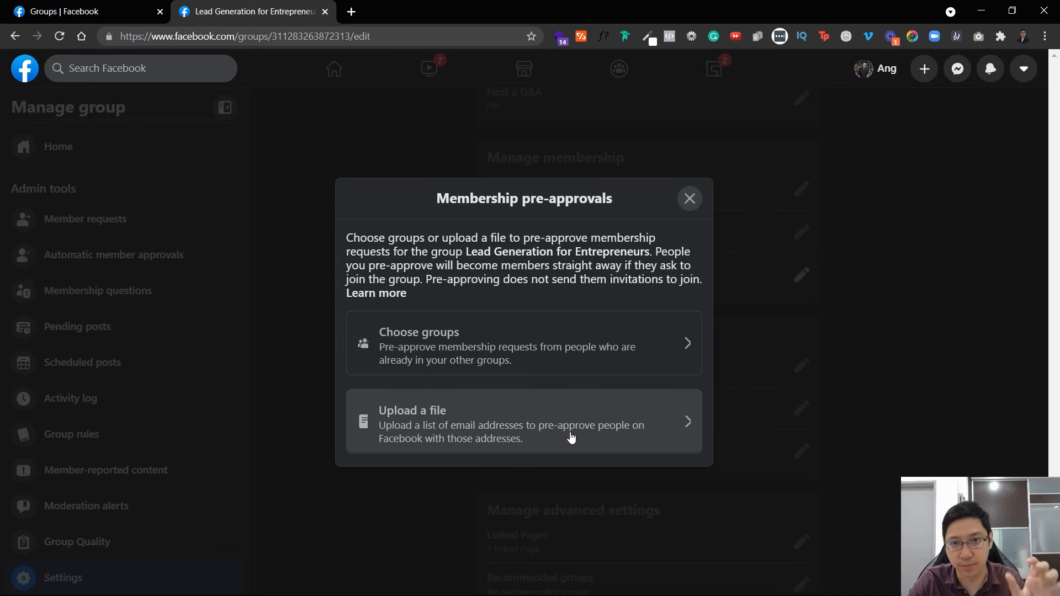
left_click(689, 206)
left_click(801, 459)
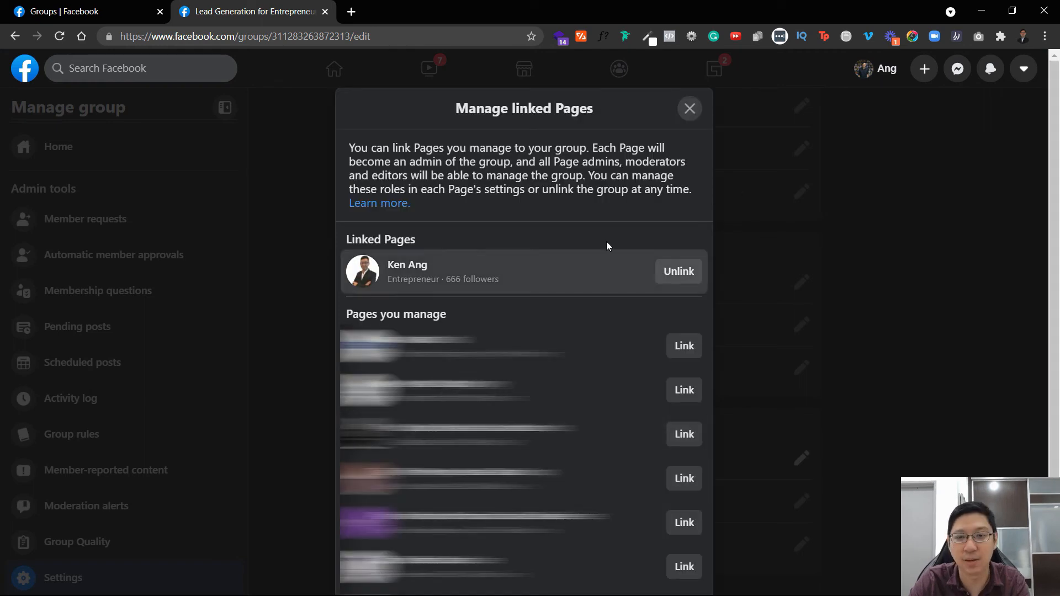
left_click(691, 110)
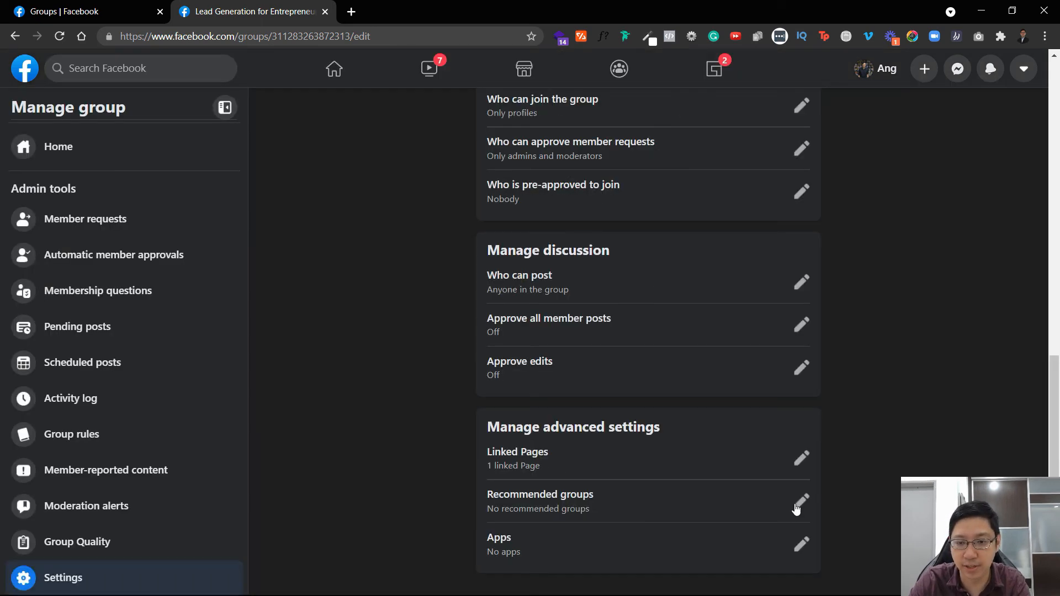
- View the recommended groups and group apps settings without adding anything
left_click(796, 504)
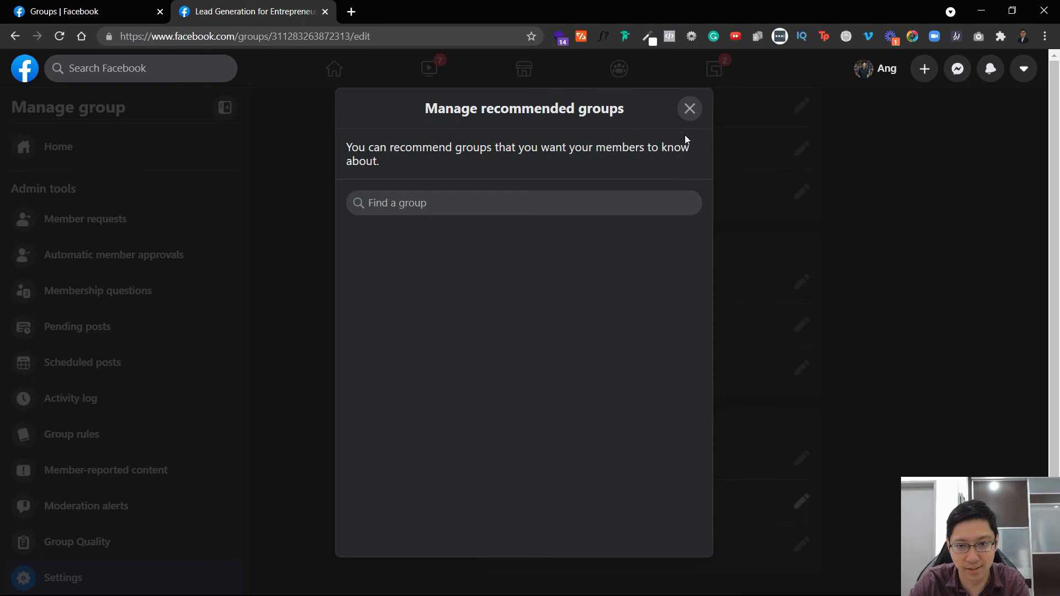
left_click(690, 109)
left_click(802, 547)
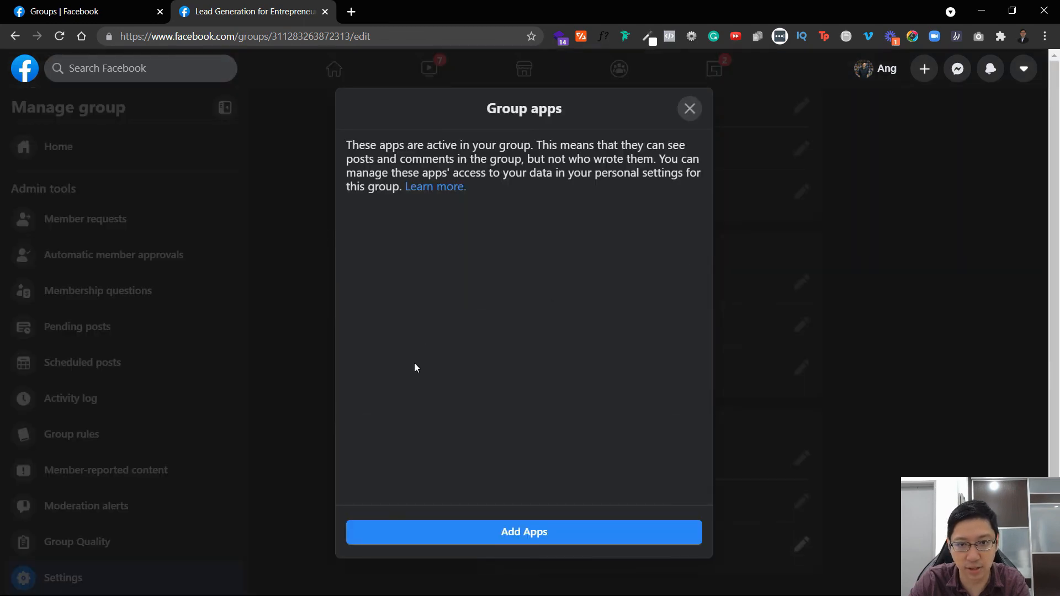
left_click(690, 109)
- Return to the group's home page and look over its cover, discussion feed and remaining setup steps
scroll(149, 310, "up", 2)
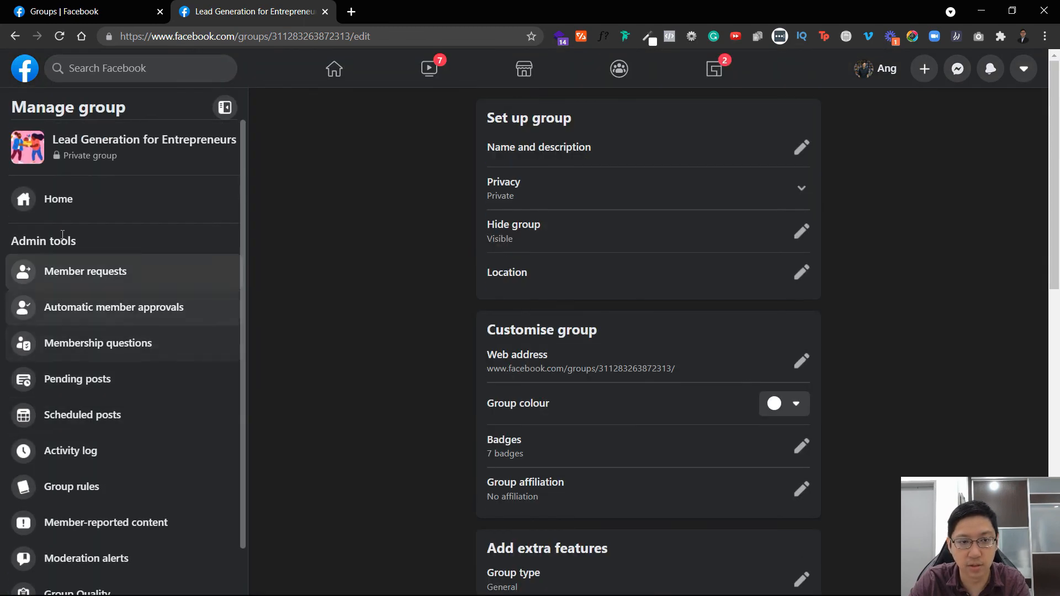
left_click(80, 200)
scroll(890, 367, "down", 2)
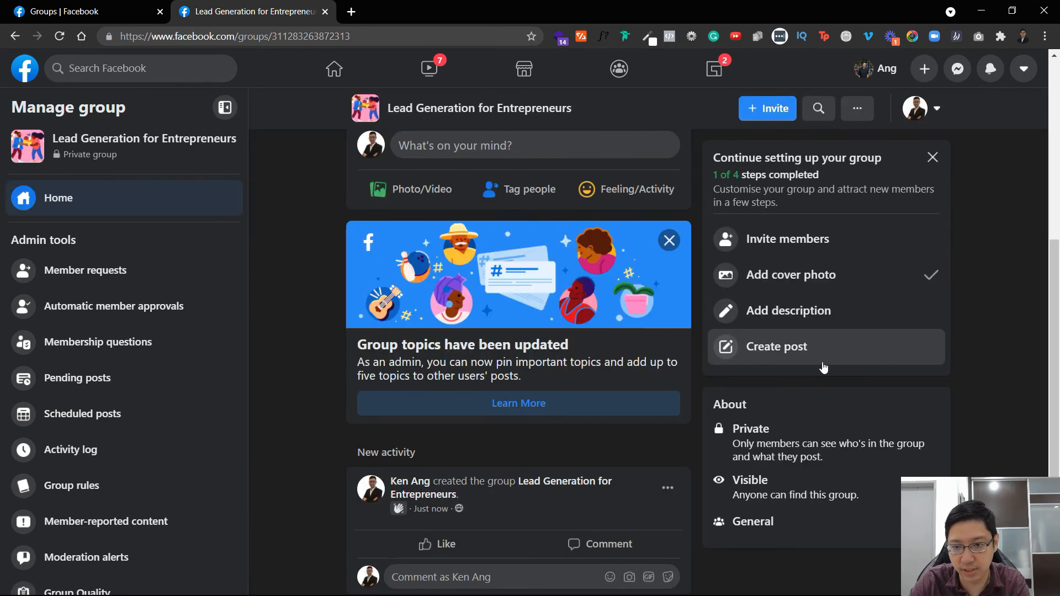
scroll(736, 370, "up", 6)
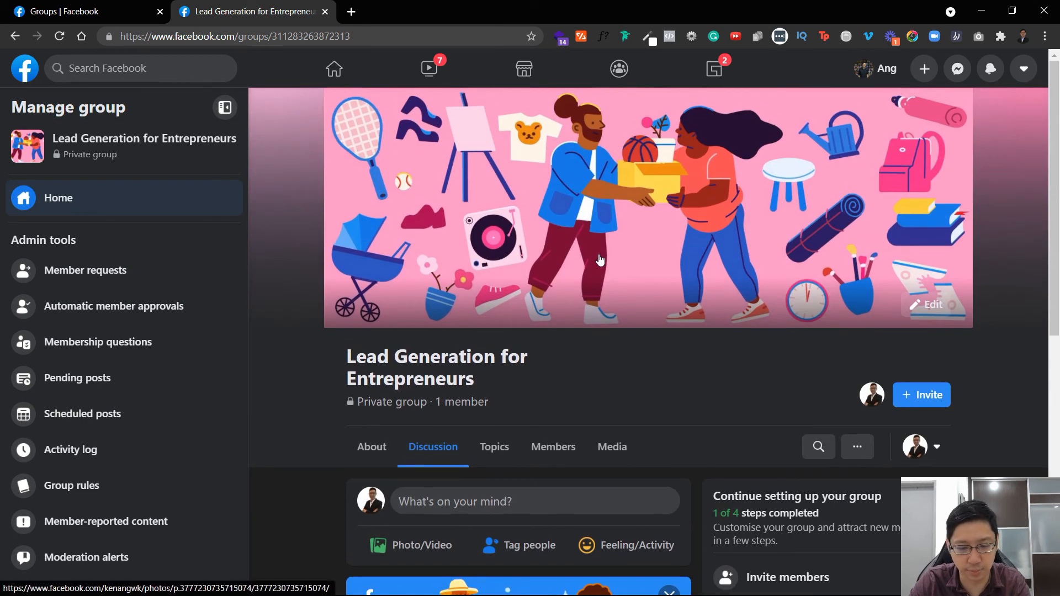
scroll(665, 331, "down", 2)
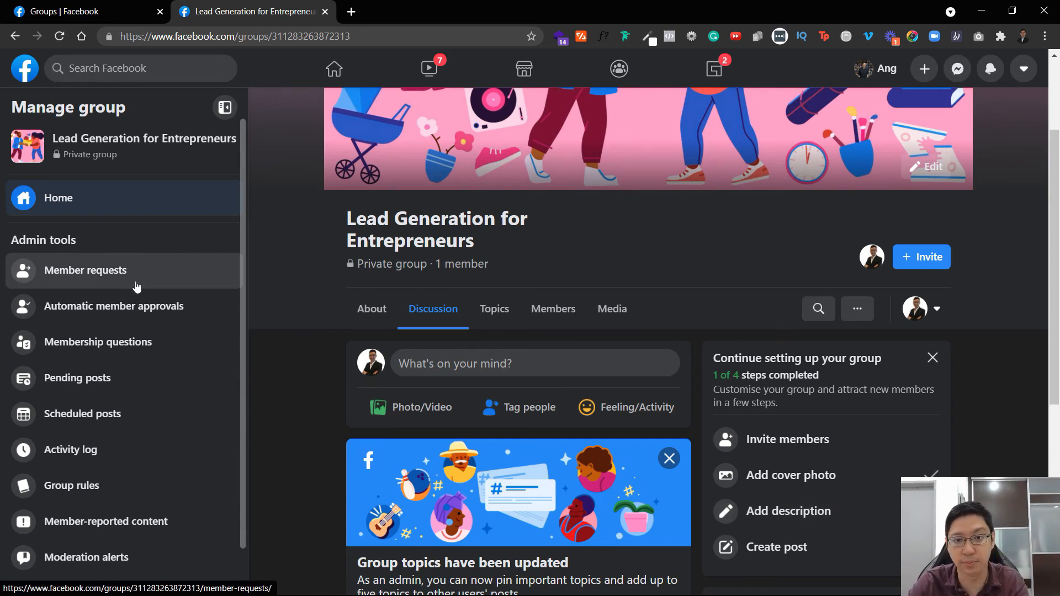
scroll(966, 428, "up", 2)
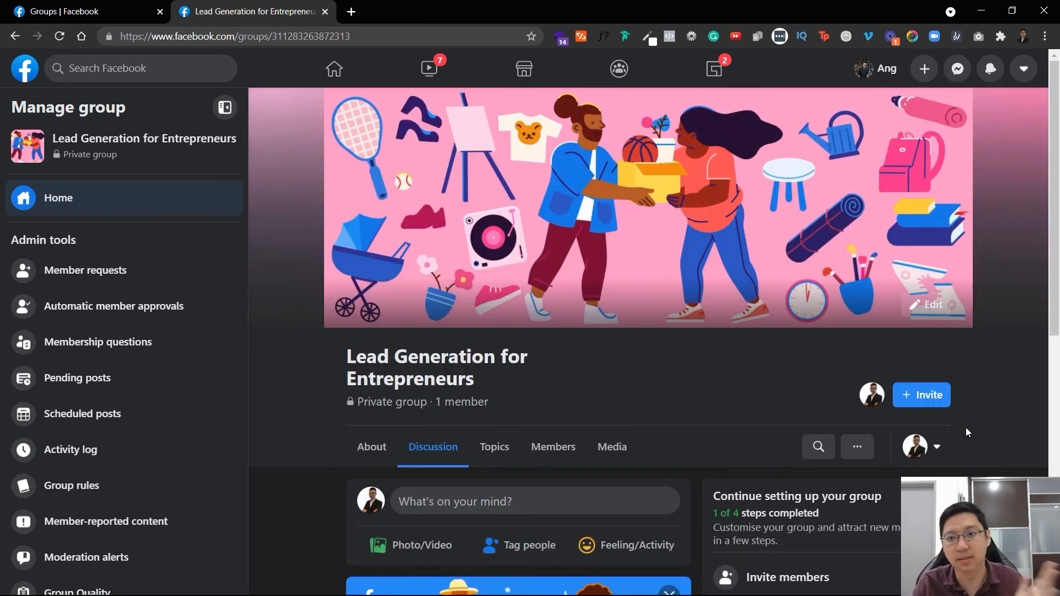